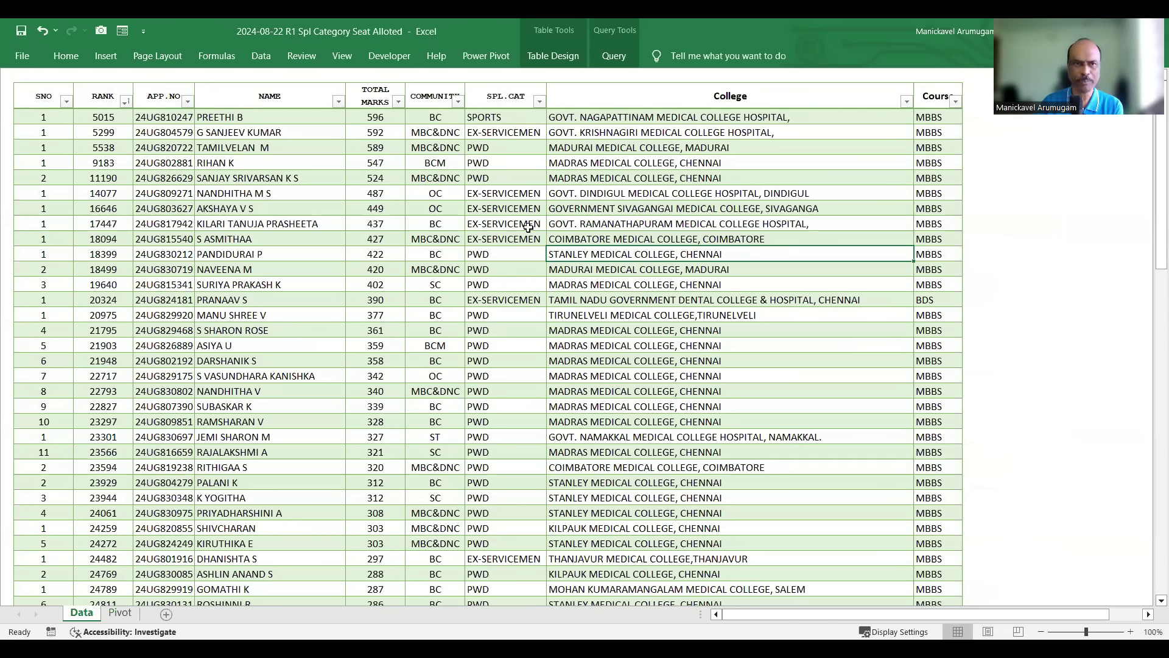
# Examine the first candidate's name, marks, community, special category, allotted college and rank on the Data sheet
pyautogui.click(233, 121)
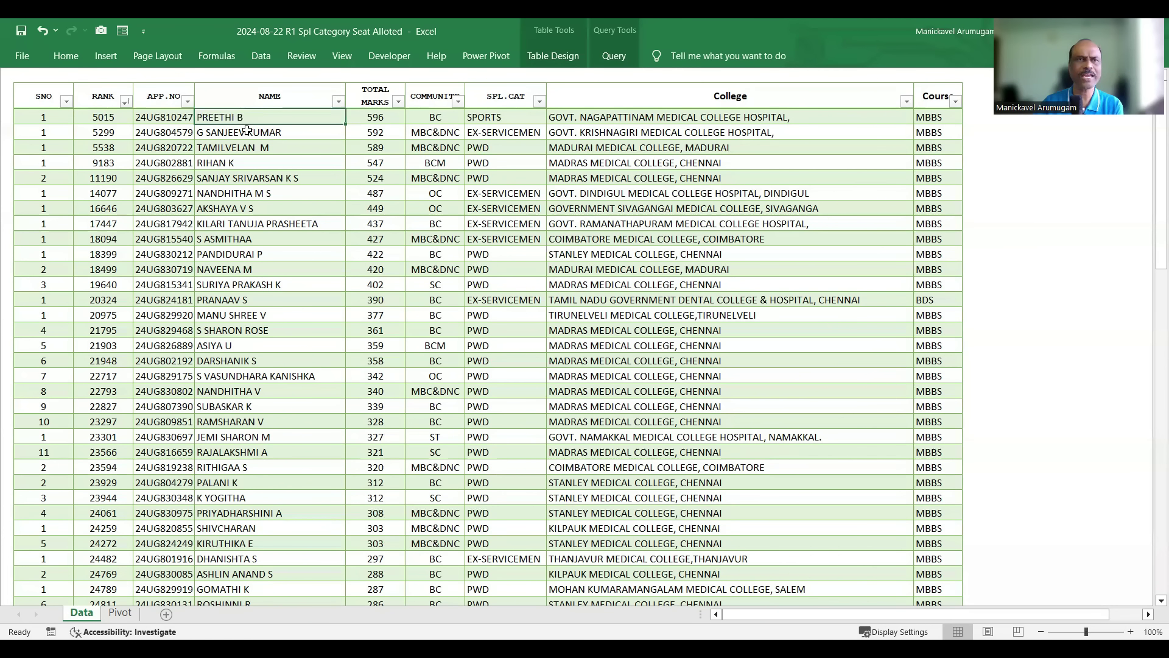
pyautogui.click(520, 117)
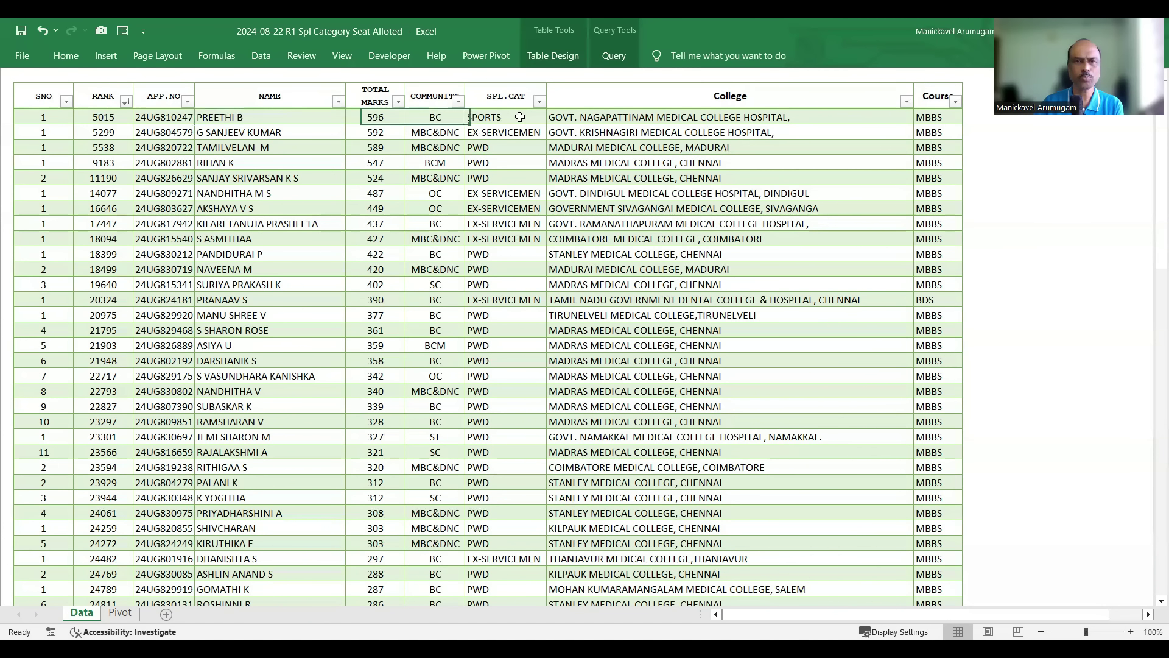
pyautogui.click(658, 119)
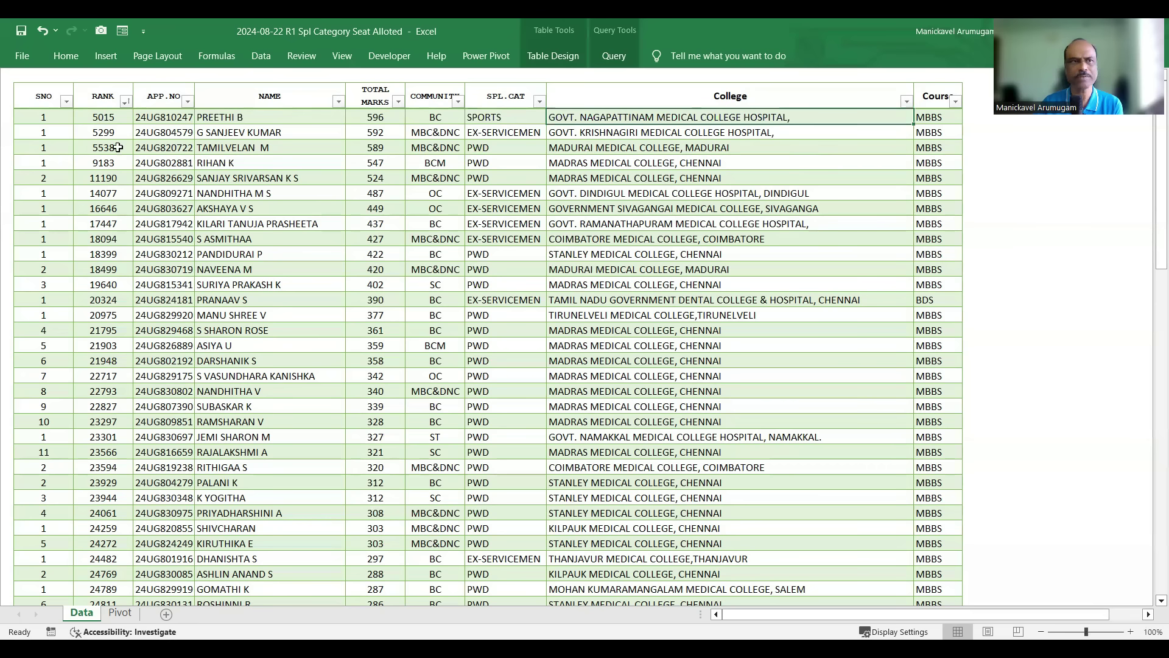
pyautogui.click(101, 119)
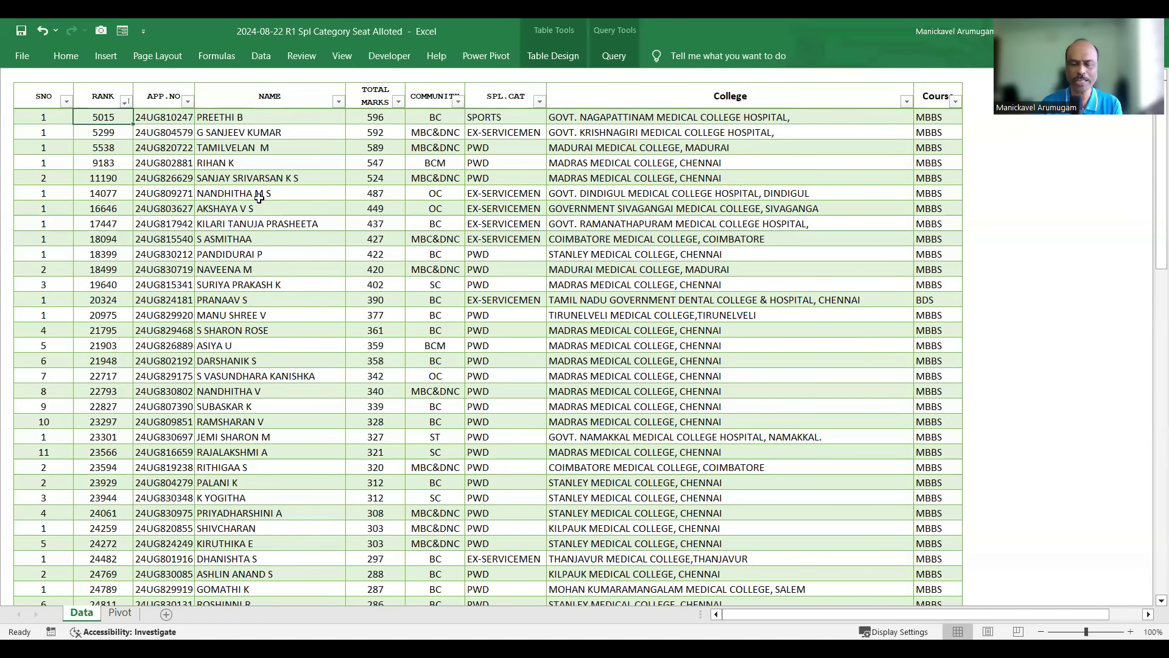
# Review the candidates' ranks in the RANK column from the first rows down to the last row of the list
pyautogui.press('Down')
pyautogui.press('Down')
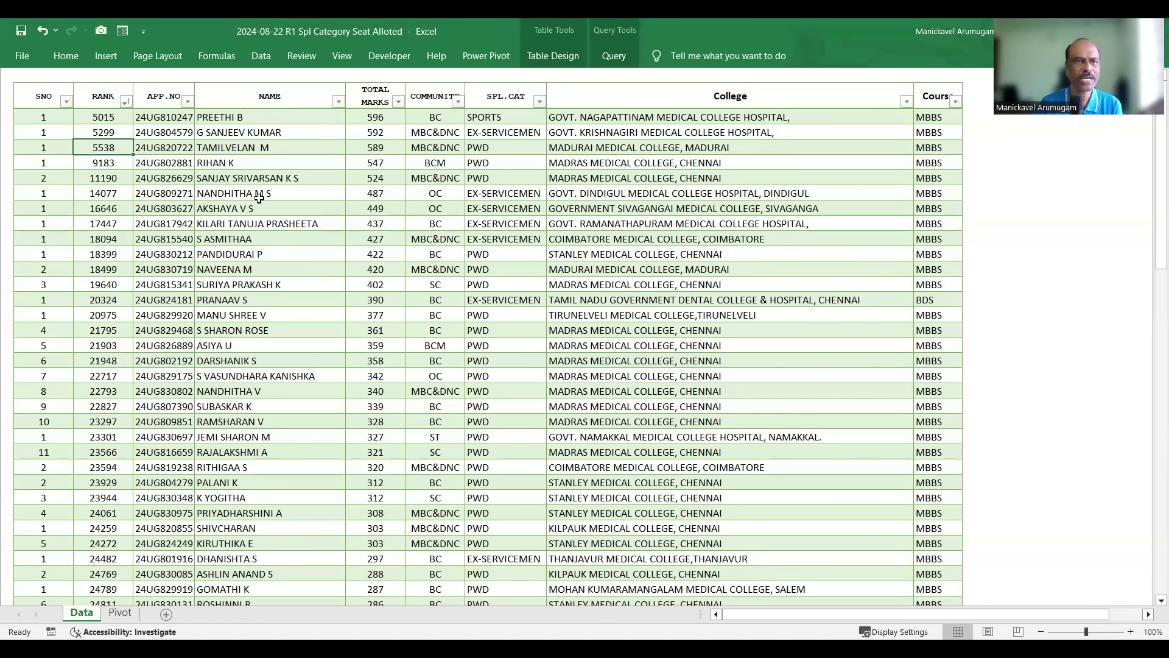
pyautogui.press('Down')
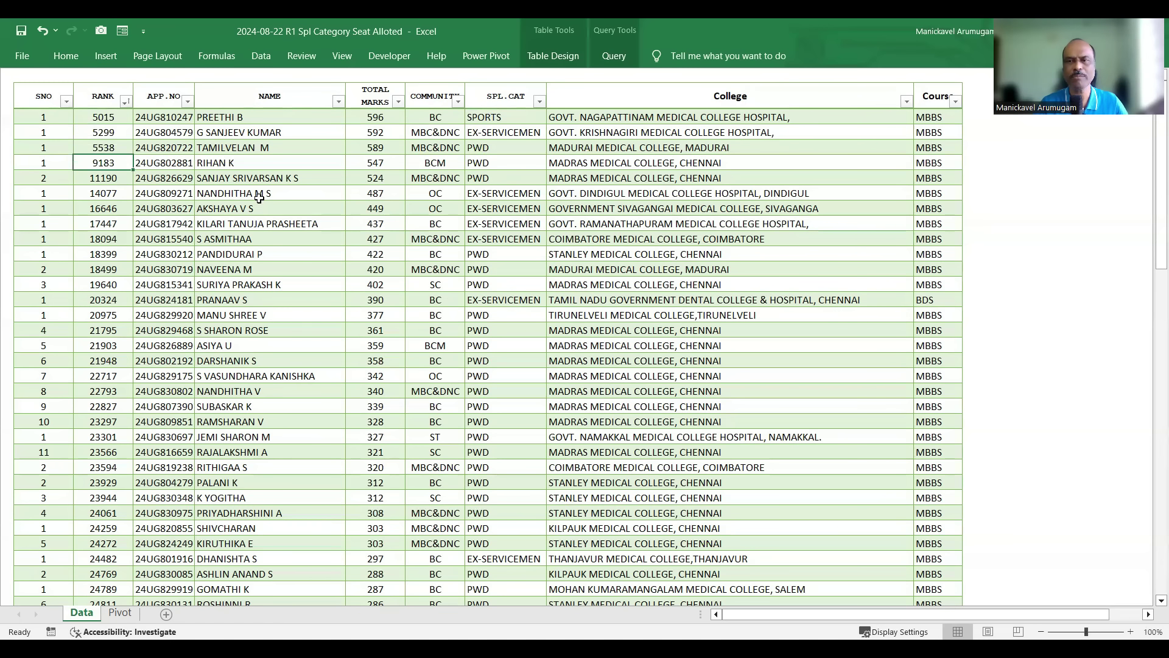
pyautogui.press('Down')
pyautogui.press('Down')
pyautogui.press('Down')
pyautogui.press('Down')
pyautogui.press('Down')
pyautogui.hotkey('ctrl', 'Down')
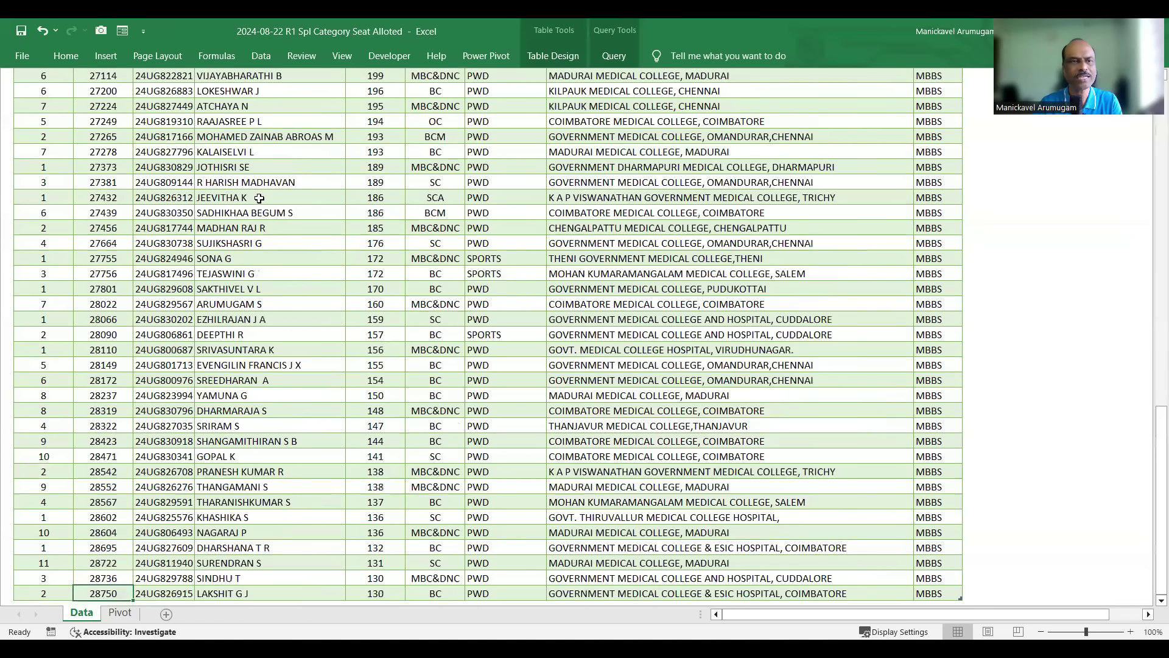
pyautogui.scroll(-1, 259, 197)
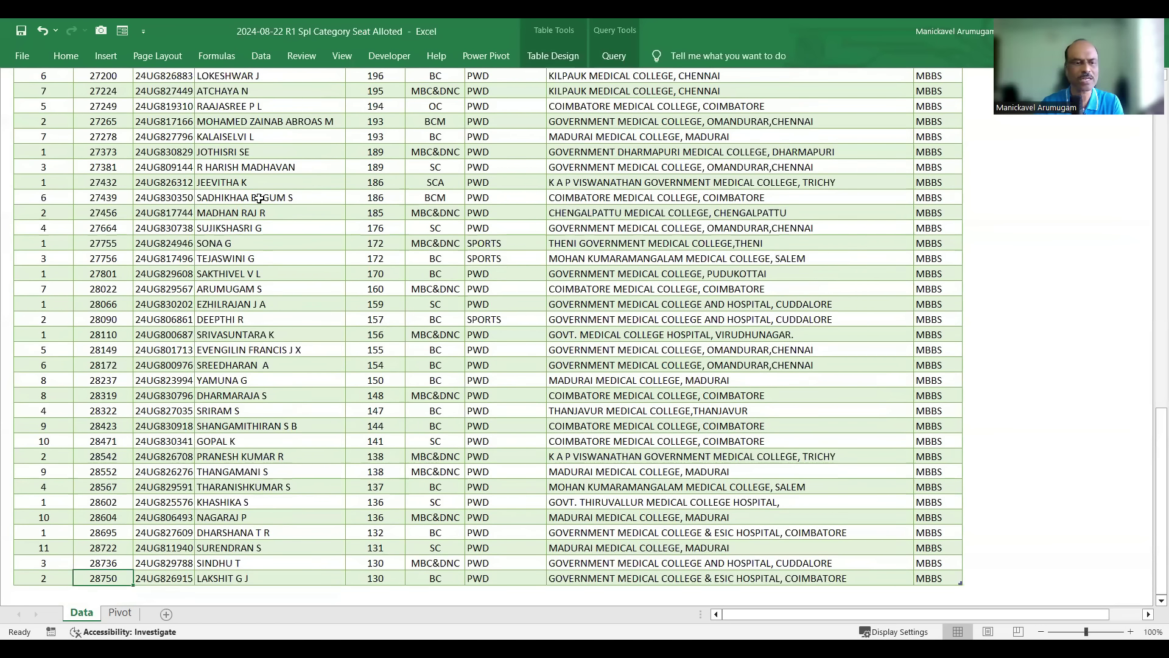
# Return to the start of the candidate list and select the first candidate's total marks
pyautogui.scroll(10, 259, 198)
pyautogui.scroll(10, 259, 199)
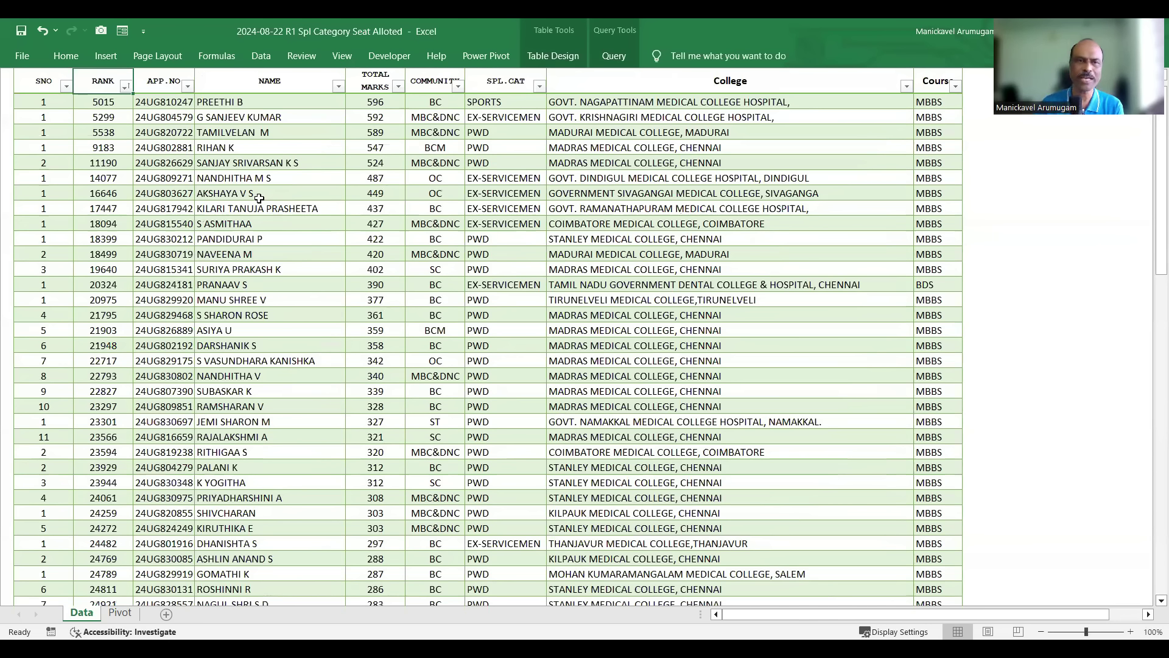
pyautogui.click(382, 99)
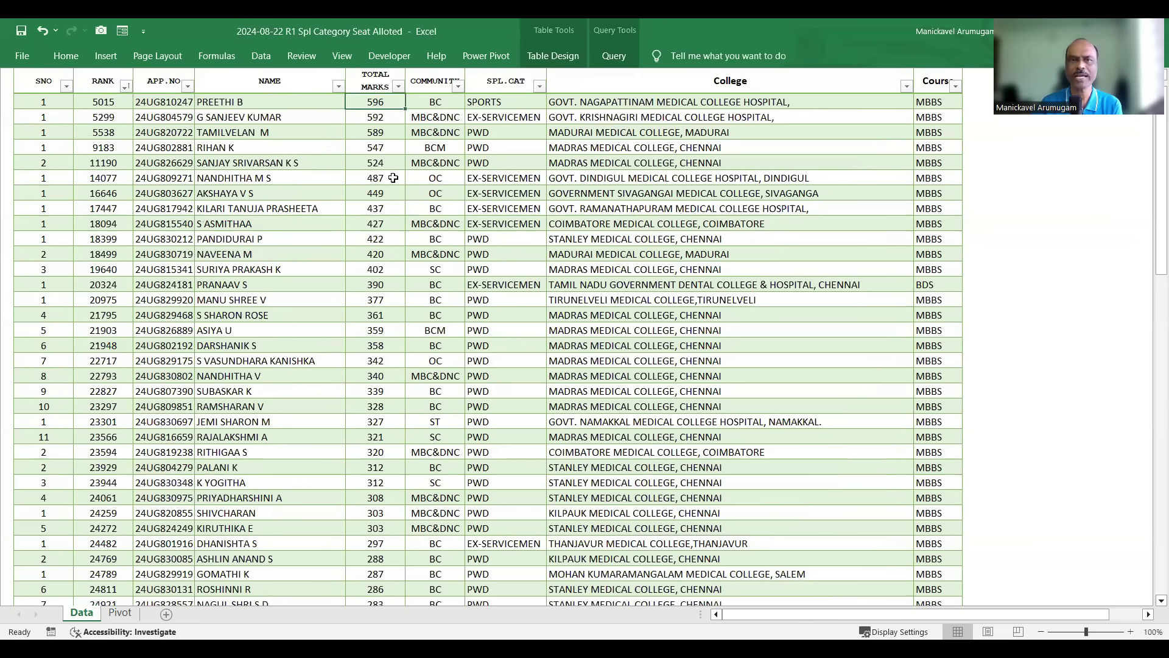
# Switch to the Pivot sheet and examine the Madras Medical College, Chennai row across to its grand total
pyautogui.hotkey('ctrl', 'pagedown')
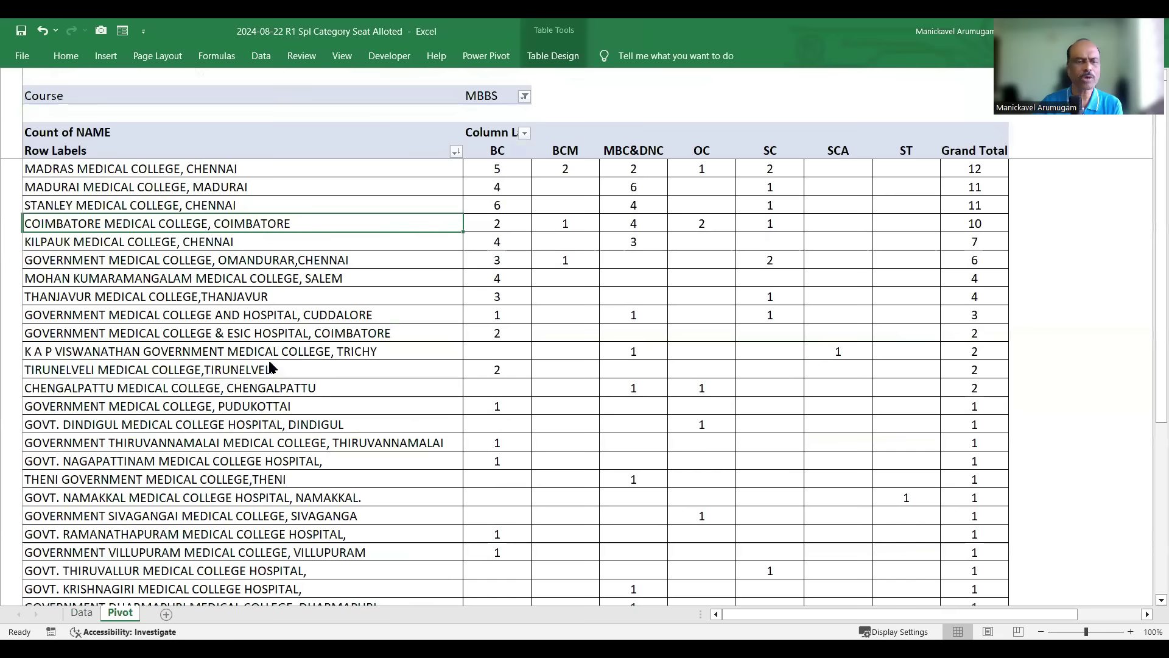
pyautogui.click(243, 170)
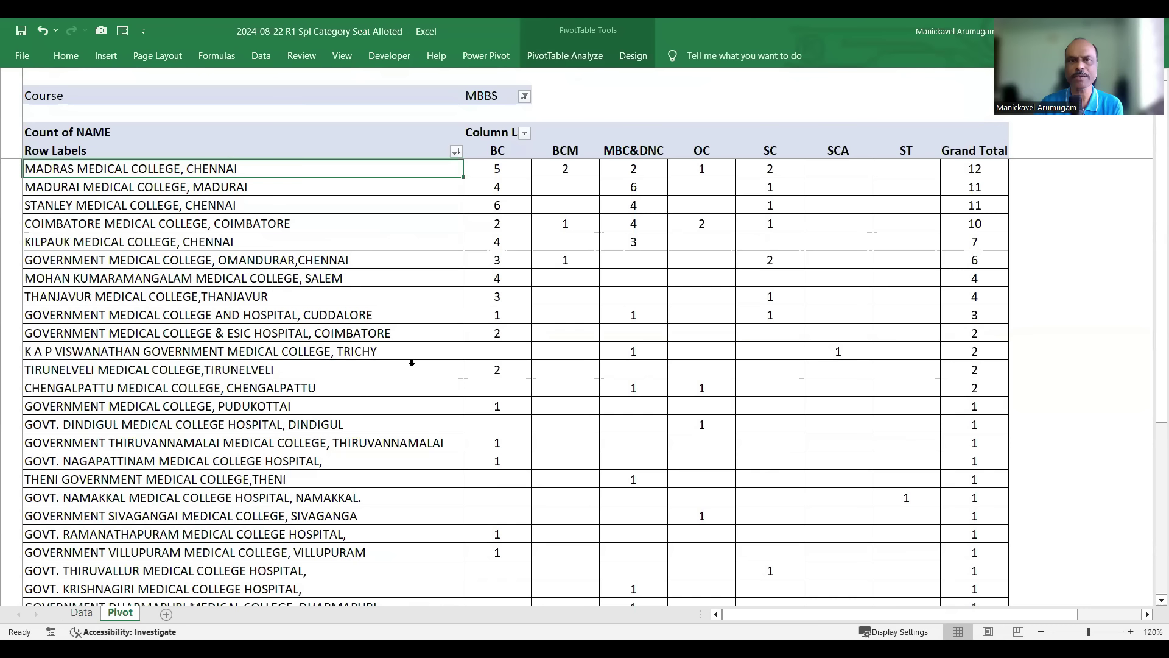
pyautogui.press('Right')
pyautogui.press('Right')
pyautogui.press('Right')
pyautogui.press('Right')
pyautogui.press('Right')
pyautogui.press('Right')
pyautogui.press('Right')
pyautogui.press('Right')
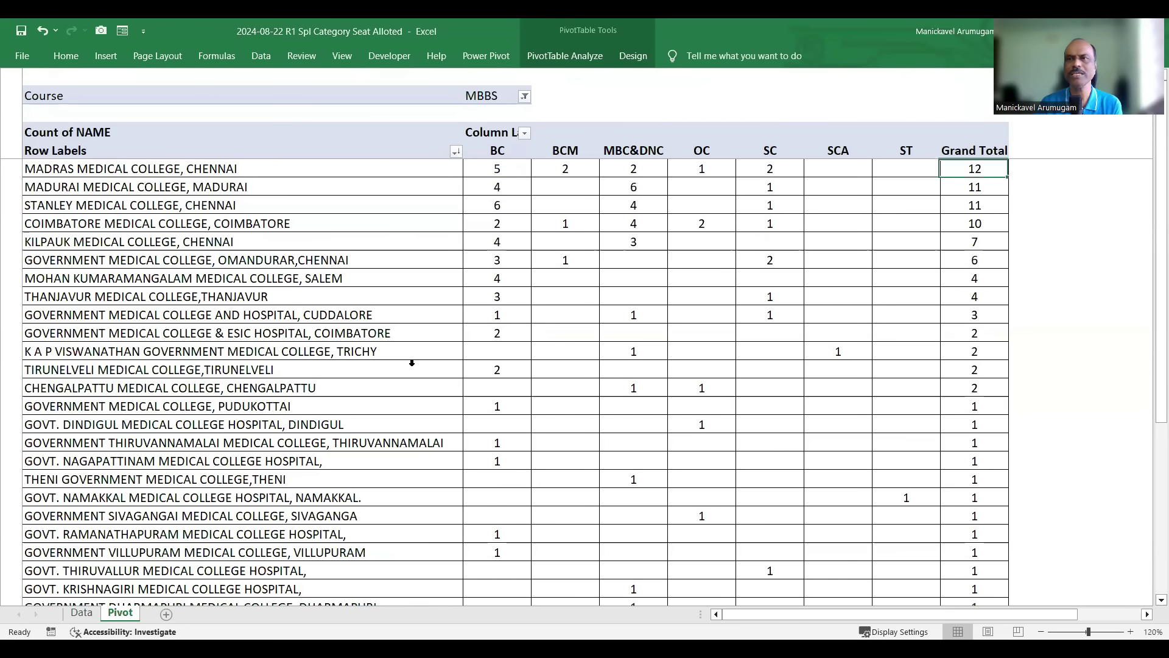
pyautogui.press('Right')
pyautogui.press('Left')
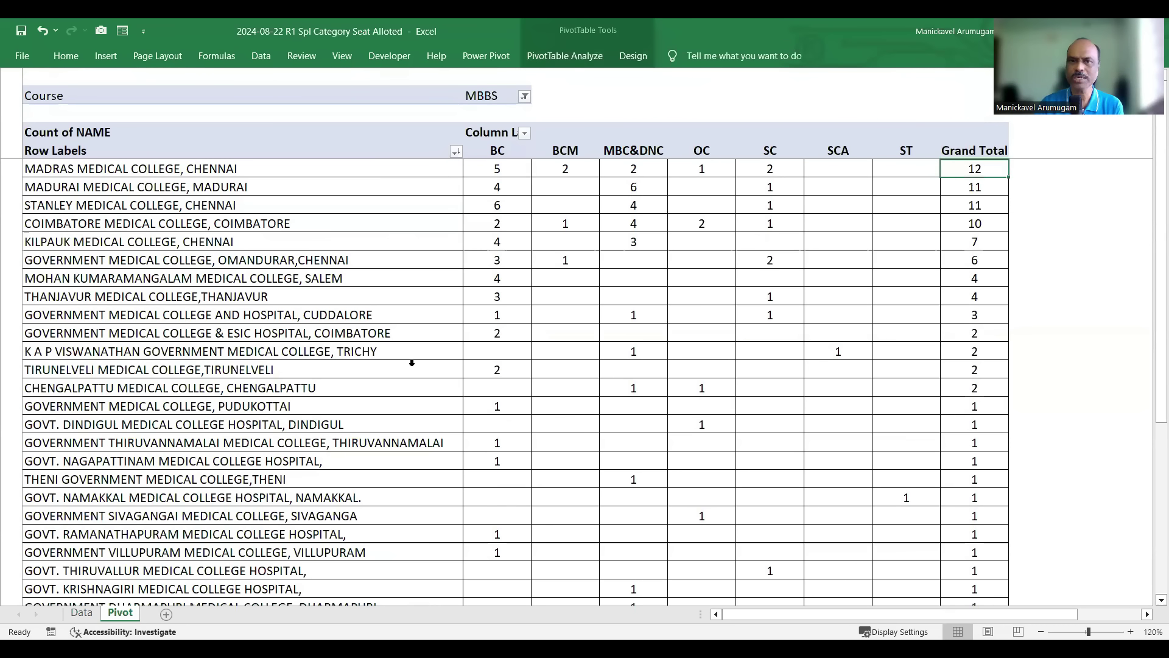
# Review Madras Medical College's seat counts community by community, from BC through ST
pyautogui.press('Left')
pyautogui.press('Left')
pyautogui.press('Left')
pyautogui.press('Left')
pyautogui.press('Left')
pyautogui.press('Left')
pyautogui.press('Left')
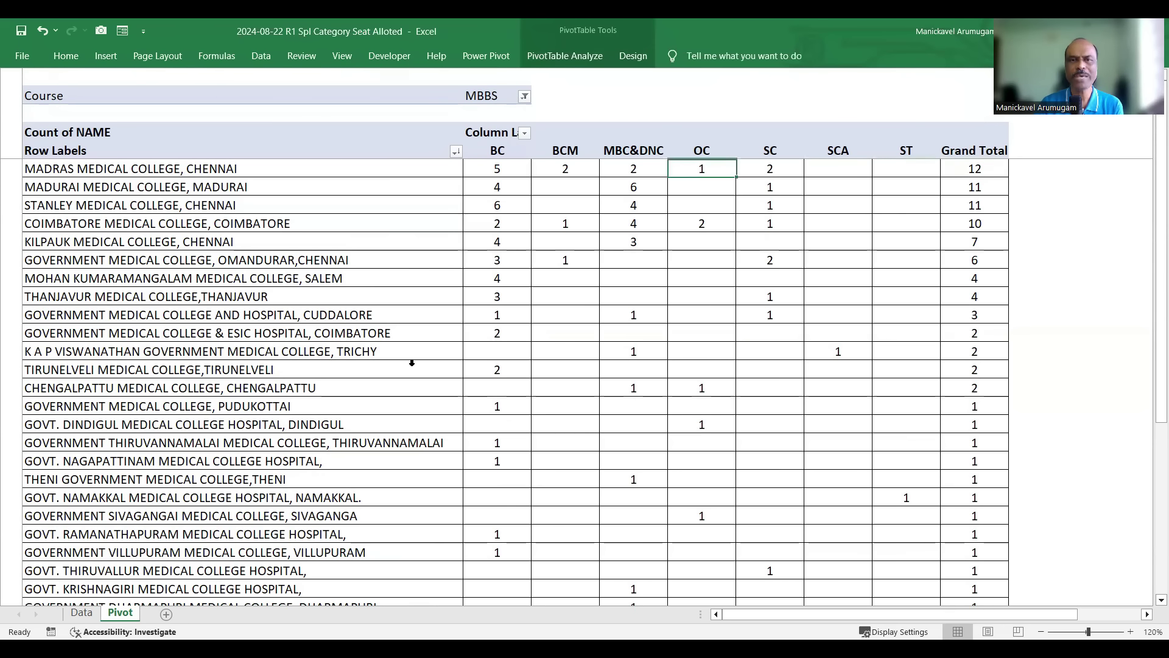
pyautogui.press('Left')
pyautogui.press('Right')
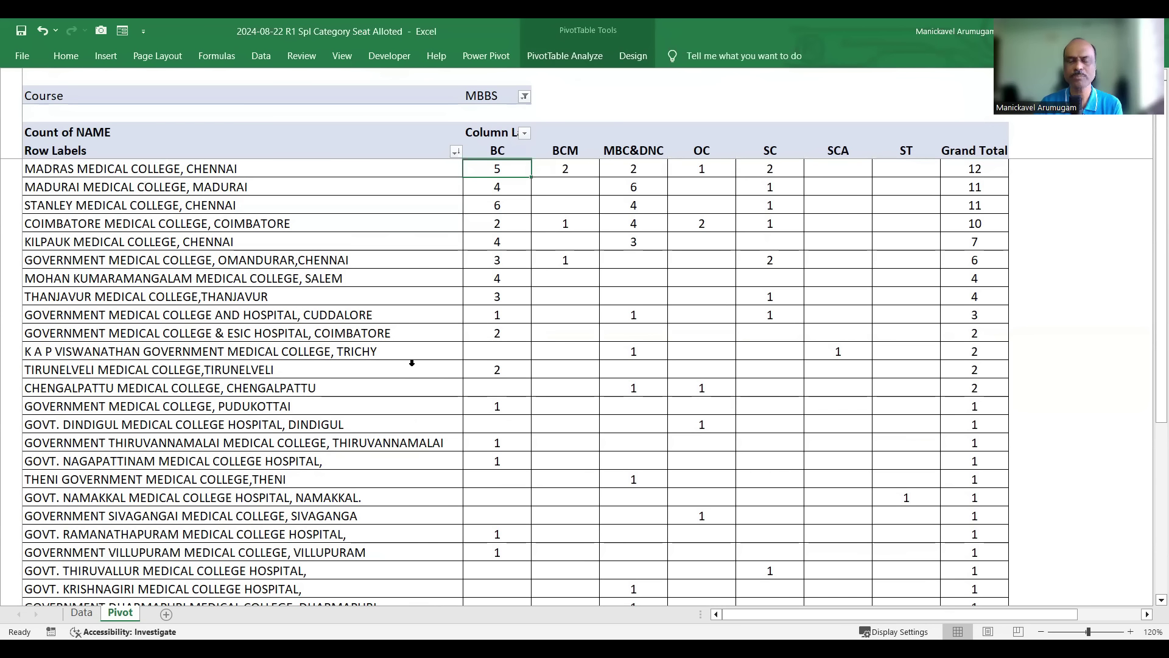
pyautogui.press('Right')
pyautogui.press('Right')
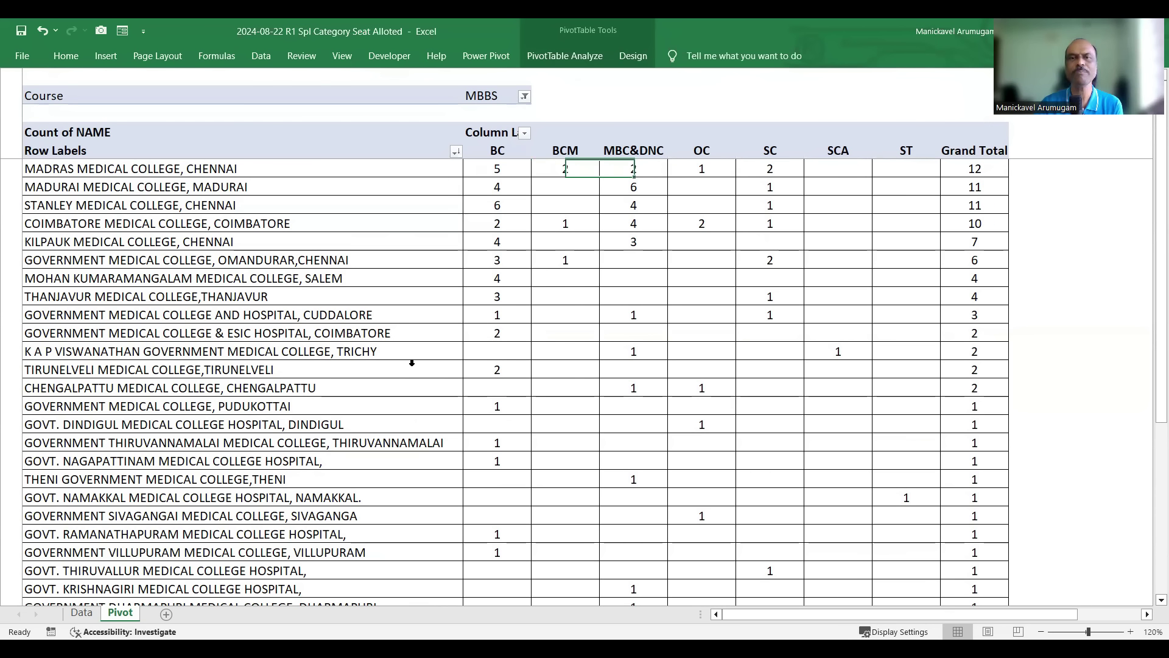
pyautogui.press('Right')
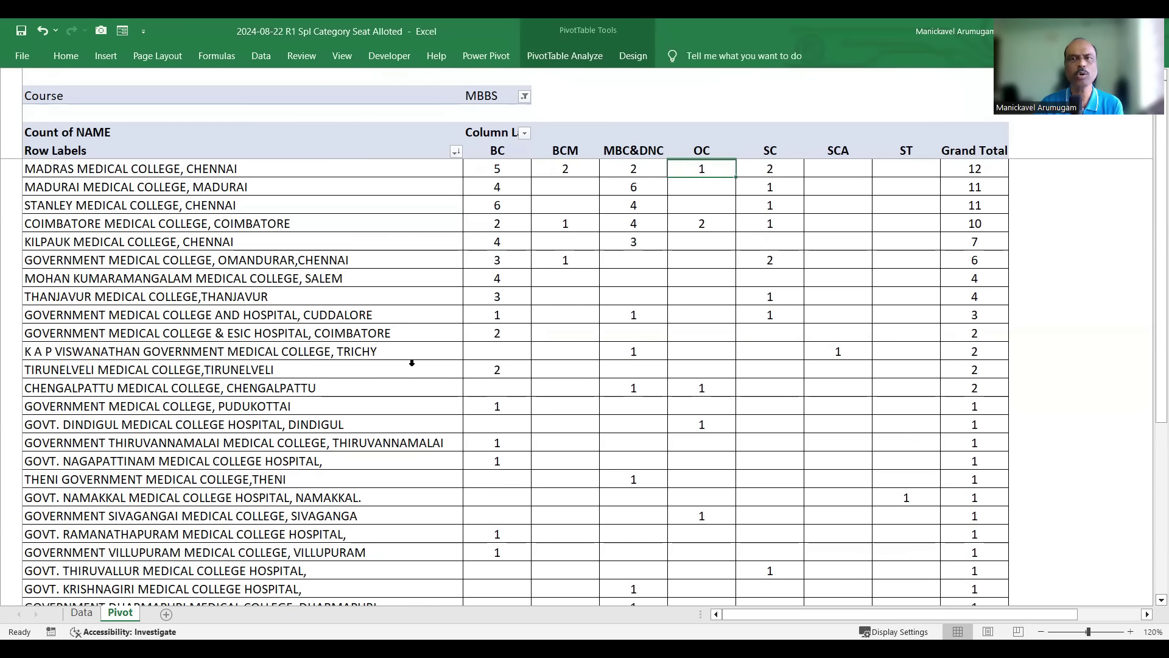
pyautogui.press('Right')
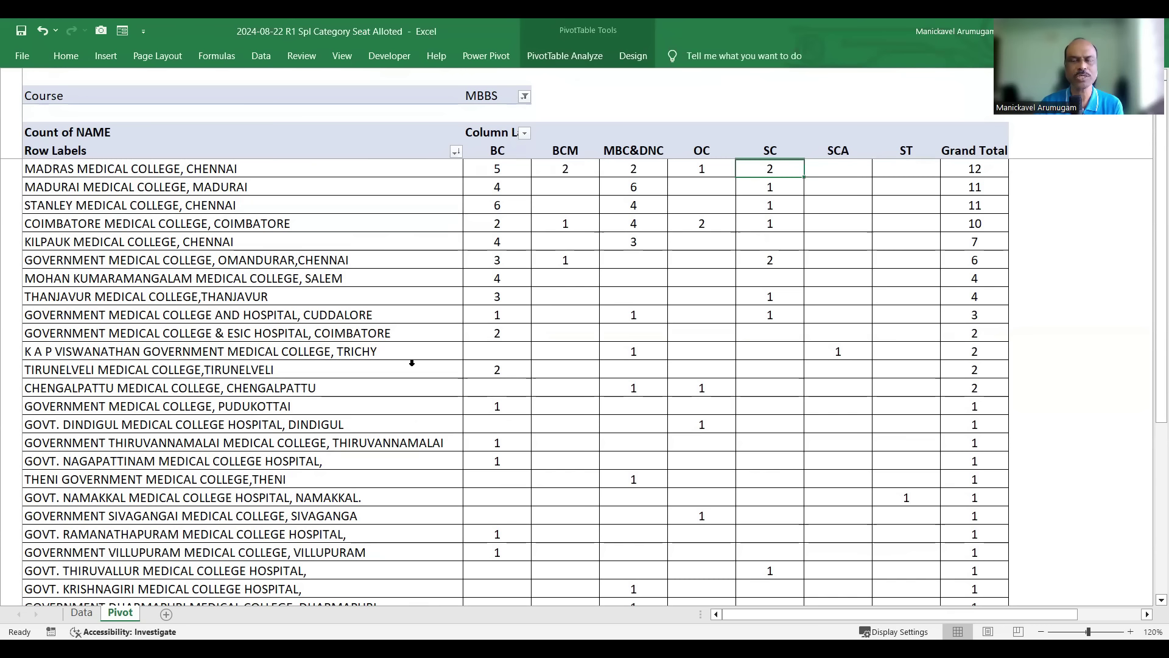
pyautogui.press('Right')
pyautogui.press('Right')
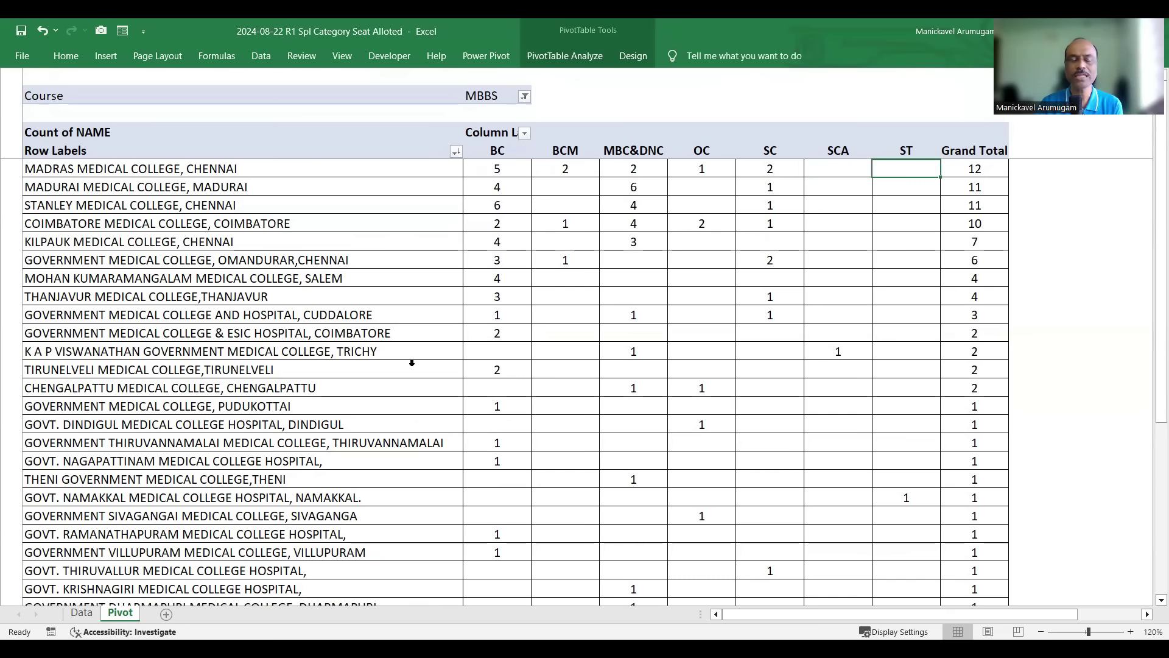
# Check the grand totals of the next colleges: Madurai, Stanley, Coimbatore and Kilpauk
pyautogui.press('Down')
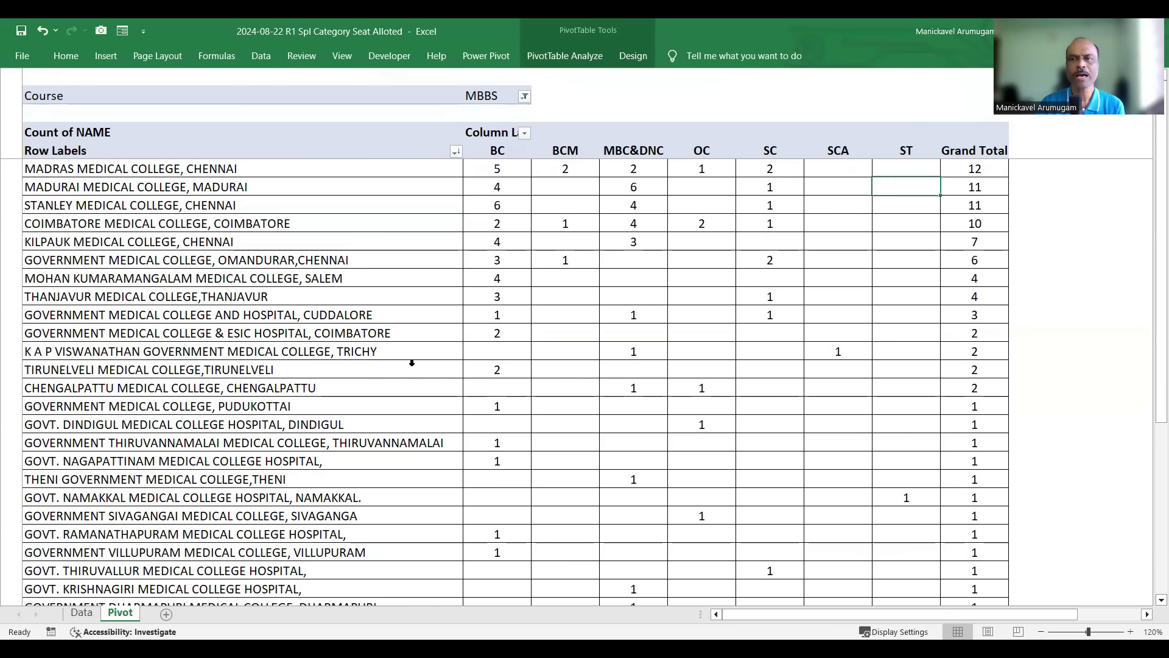
pyautogui.press('Right')
pyautogui.press('Down')
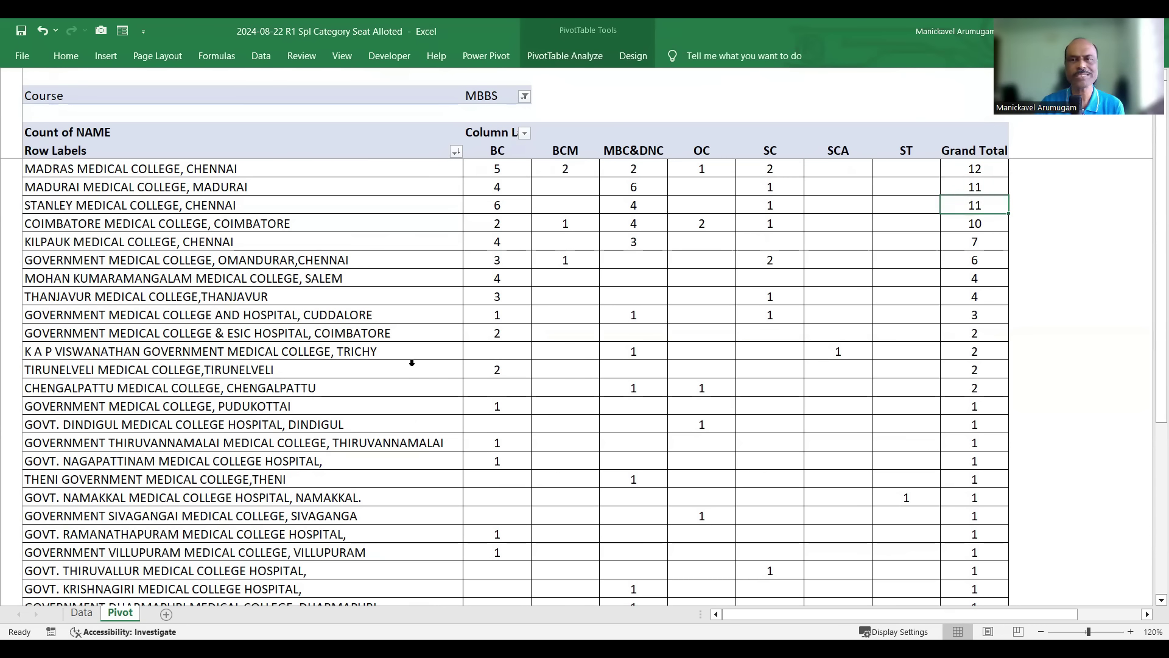
pyautogui.press('Down')
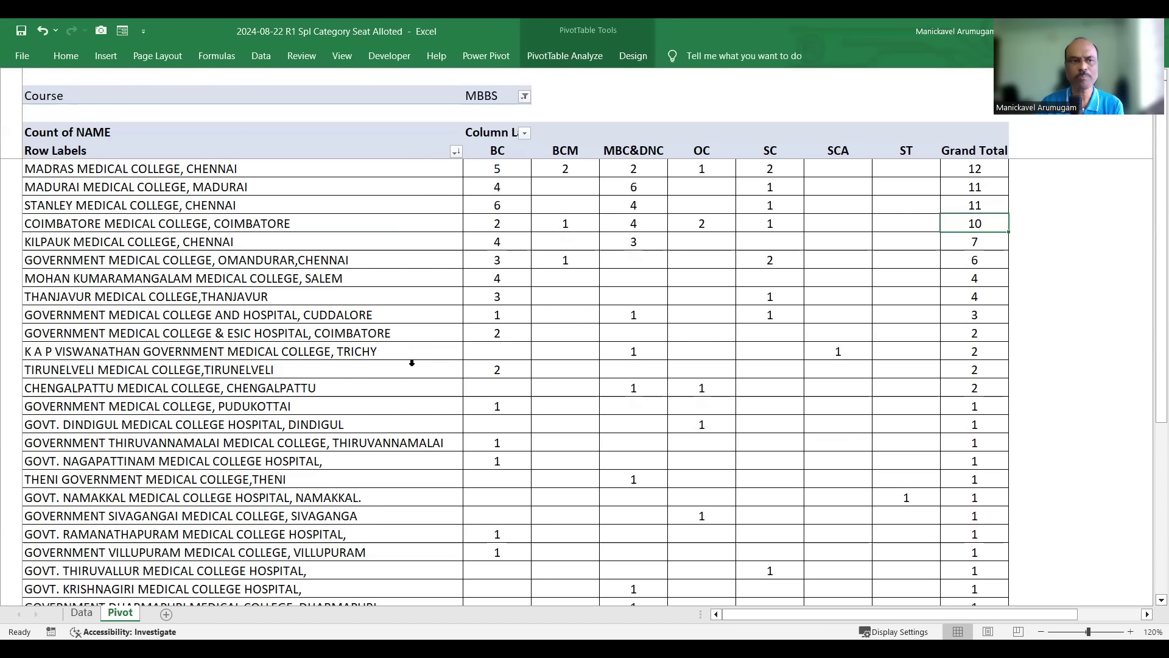
pyautogui.press('Down')
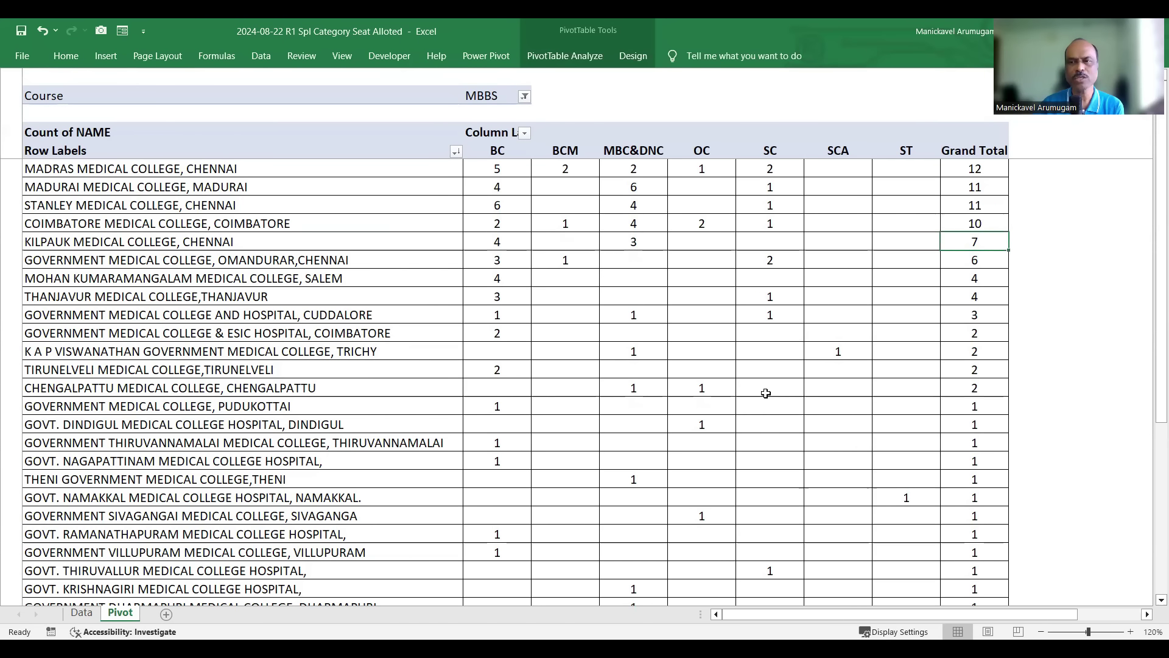
# Check the overall grand total at the end of the college-wise pivot table
pyautogui.scroll(-4, 766, 393)
pyautogui.scroll(-2, 766, 393)
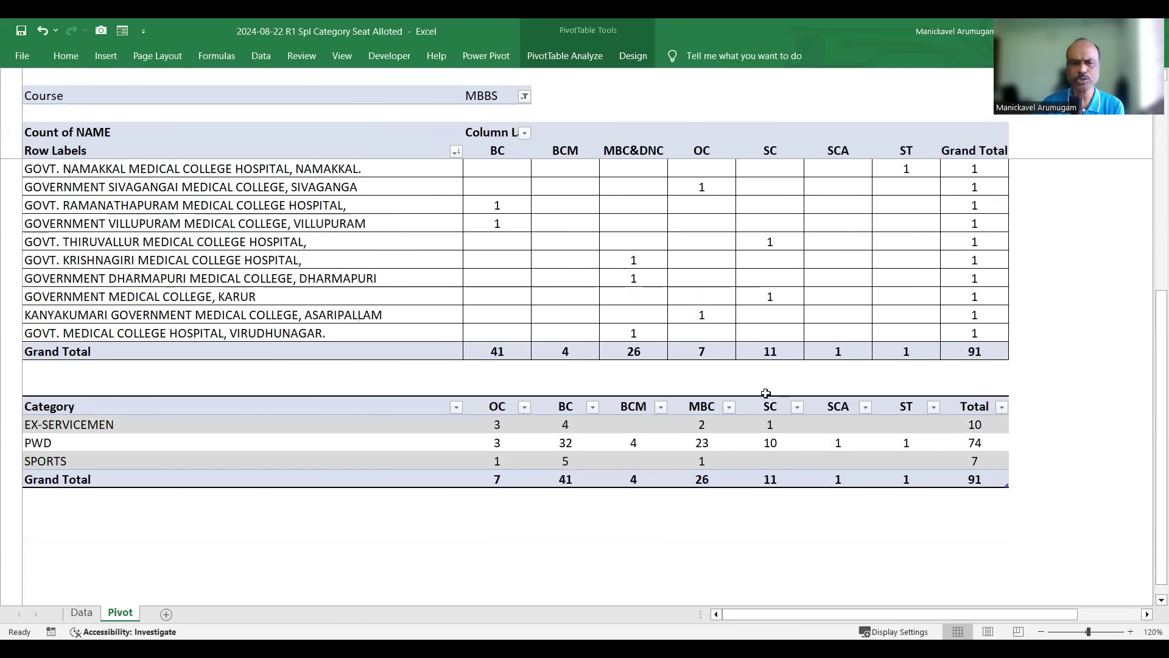
pyautogui.click(974, 315)
pyautogui.press('Down')
pyautogui.press('Down')
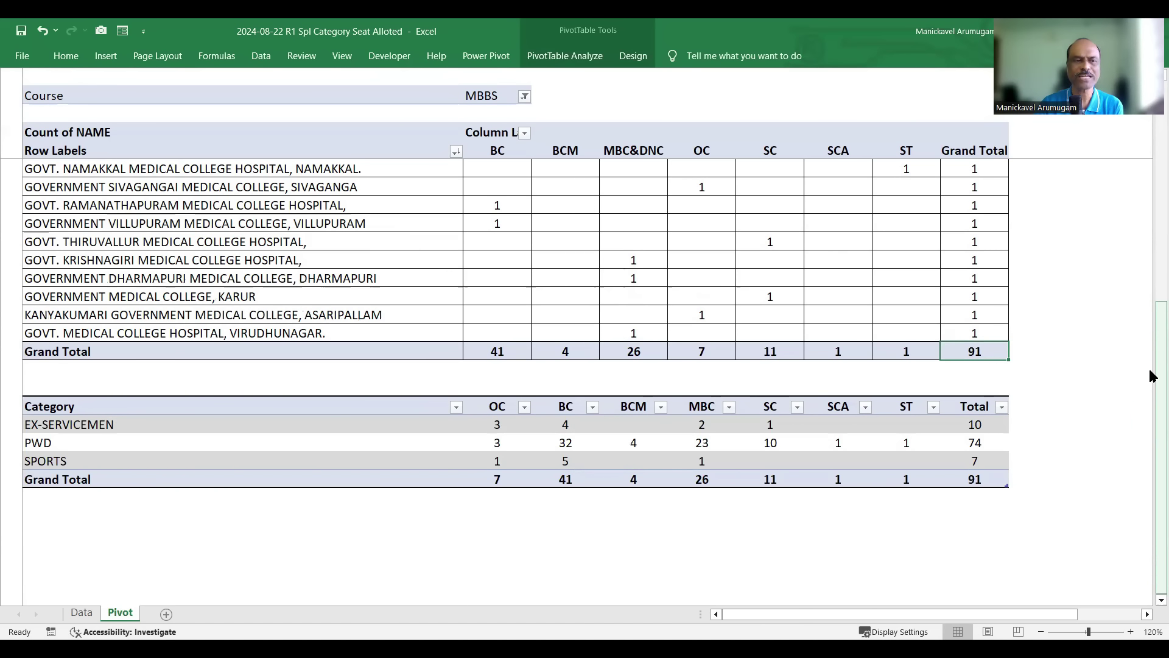
# Highlight the EX-SERVICEMEN, PWD and SPORTS category names and return to the pivot table's overall grand total
pyautogui.click(284, 433)
pyautogui.moveTo(284, 433); pyautogui.dragTo(287, 459)
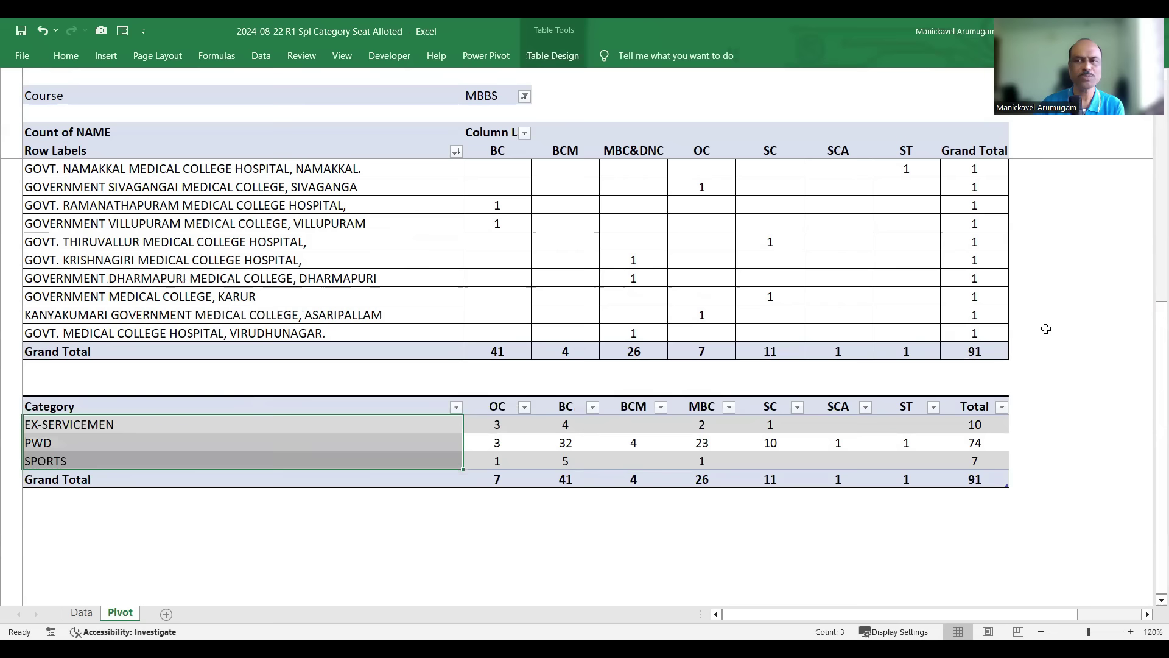
pyautogui.click(969, 354)
# Review each community's value in the pivot table's Grand Total row, from BC through ST
pyautogui.click(504, 350)
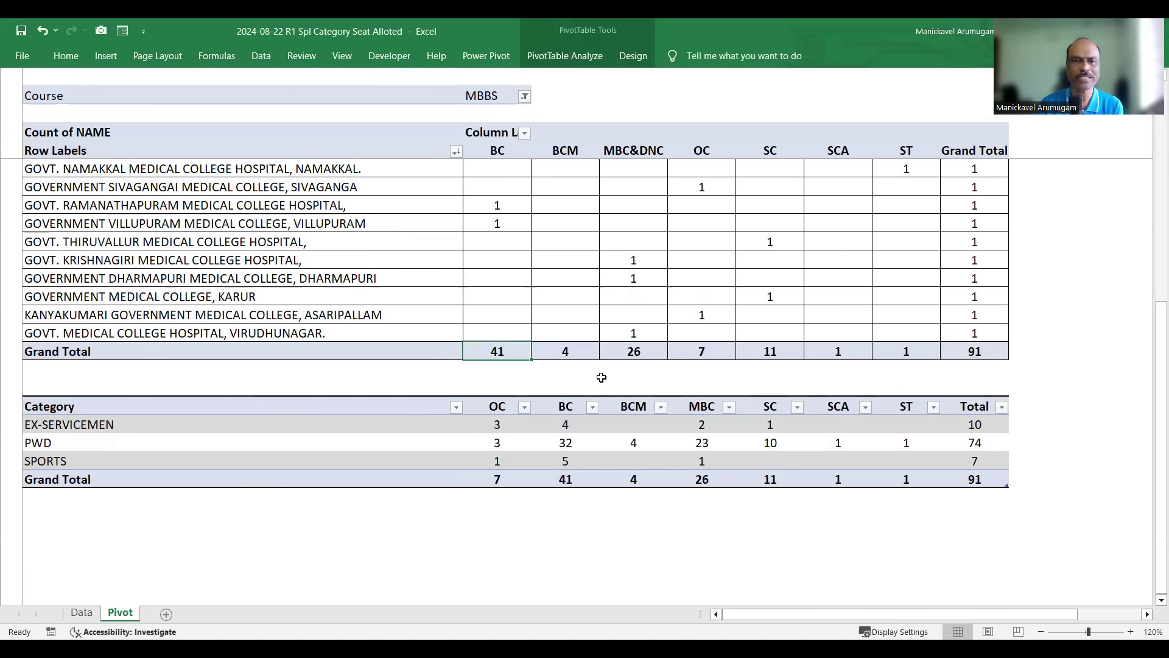
pyautogui.press('Right')
pyautogui.press('Right')
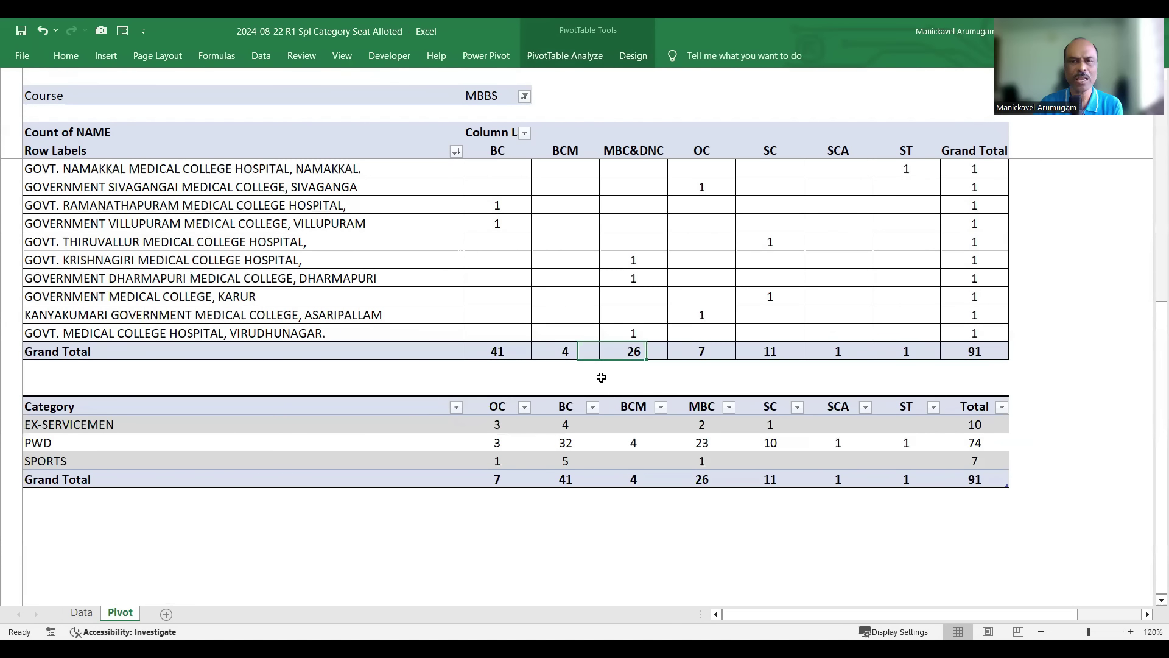
pyautogui.press('Right')
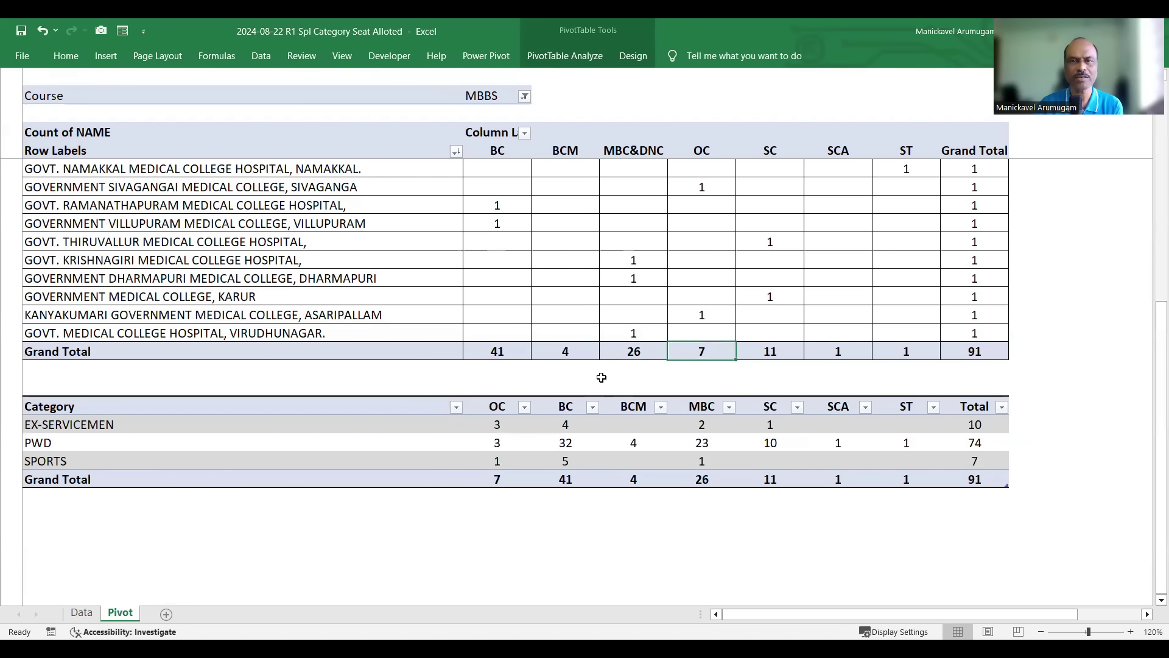
pyautogui.press('Right')
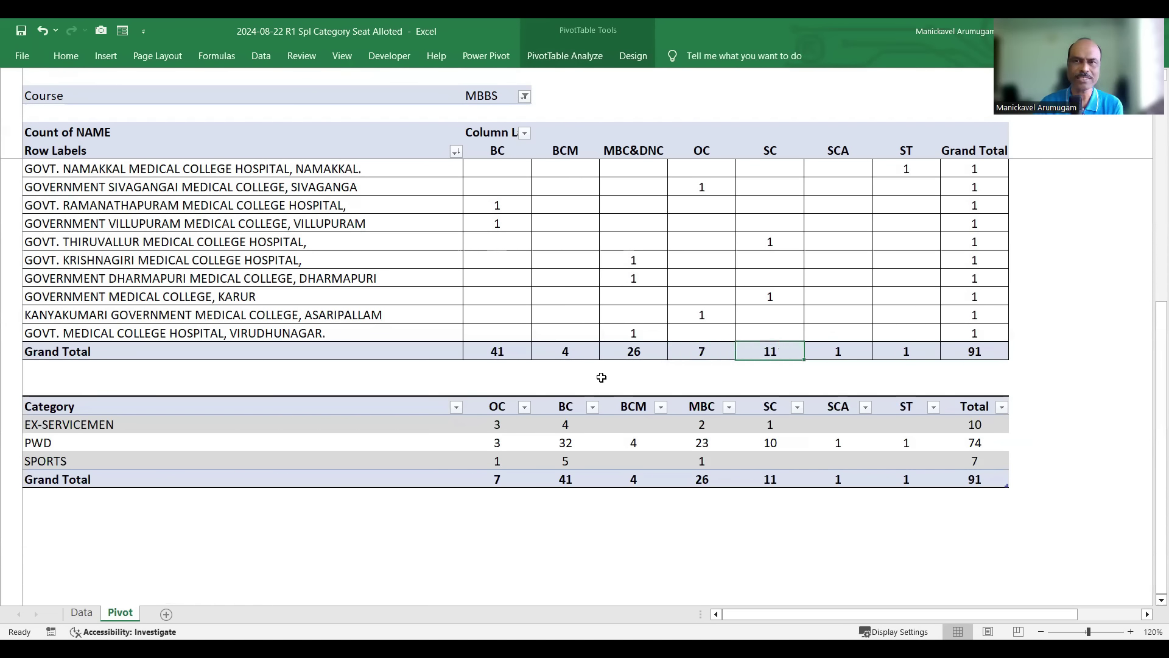
pyautogui.press('Right')
pyautogui.press('Right')
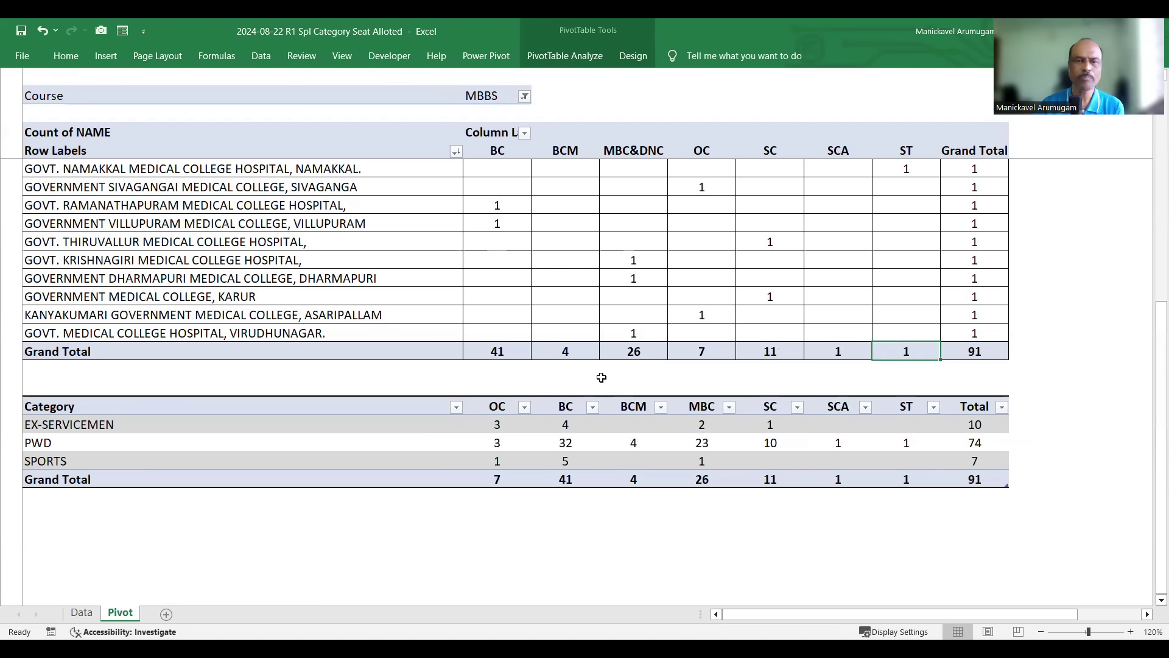
# Examine the totals for EX-SERVICEMEN, PWD and SPORTS in the category summary table
pyautogui.scroll(-1, 587, 483)
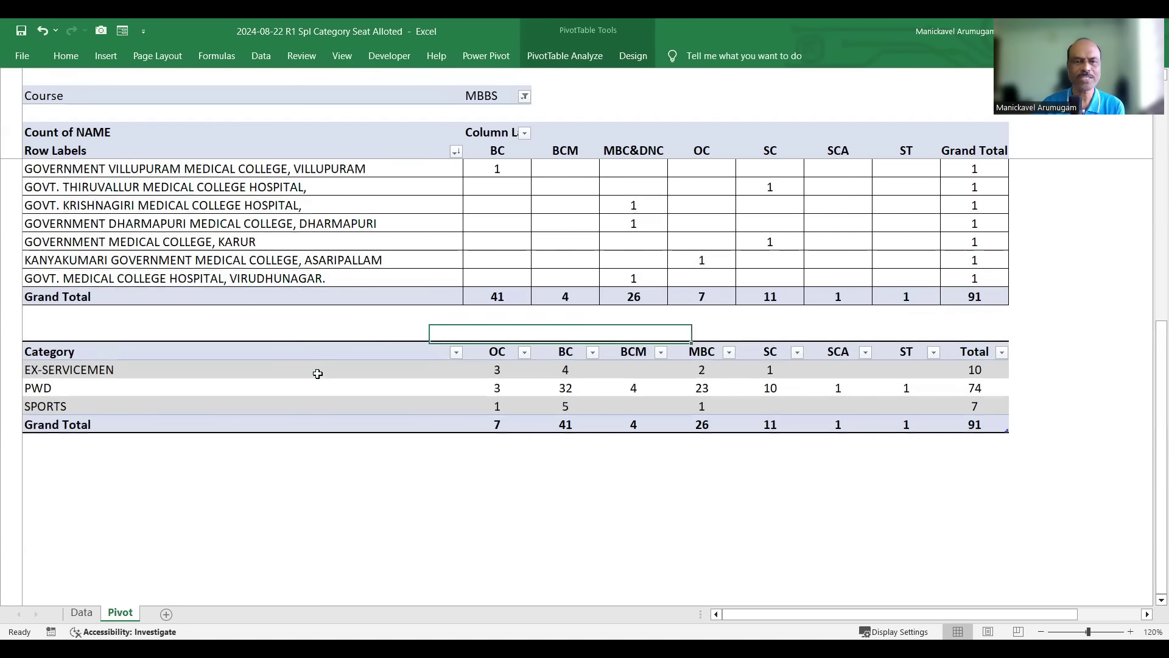
pyautogui.click(318, 373)
pyautogui.click(977, 368)
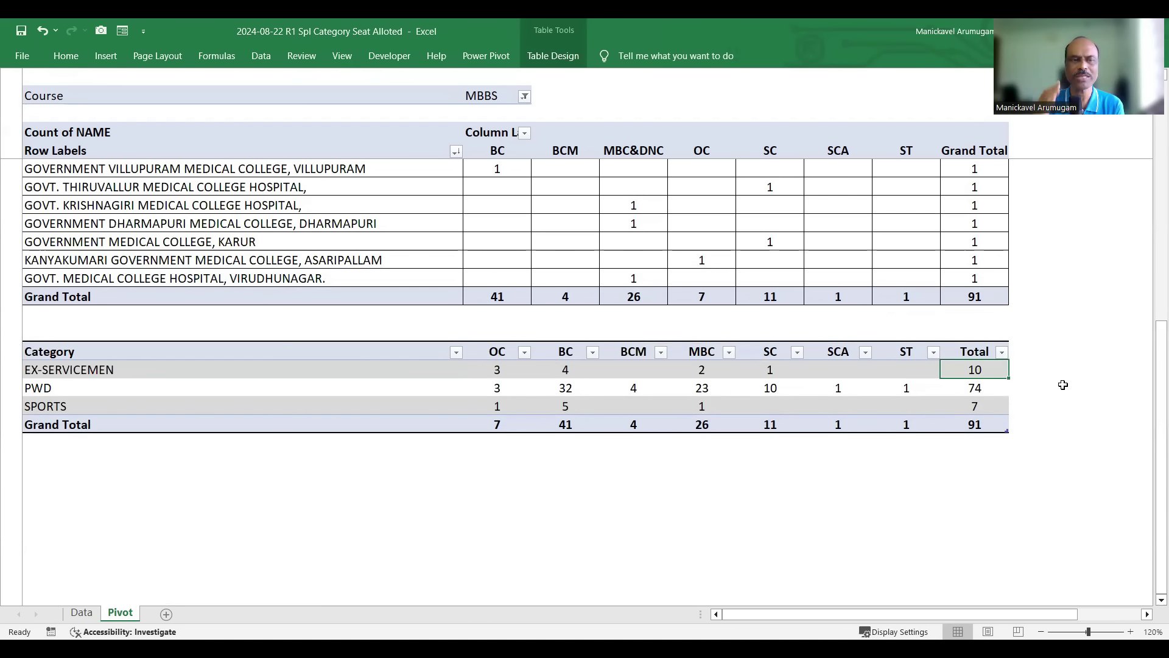
pyautogui.press('Down')
pyautogui.press('Down')
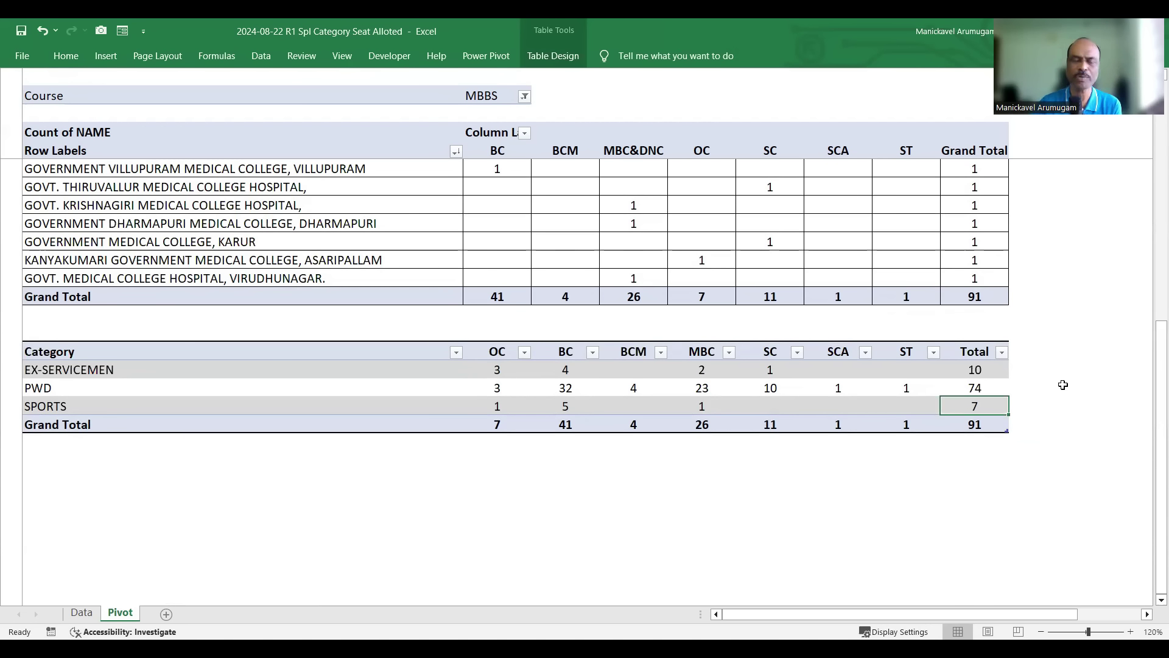
# Compare the category summary's PWD total and Grand Total row with the community grand totals of the college-wise pivot table
pyautogui.press('Up')
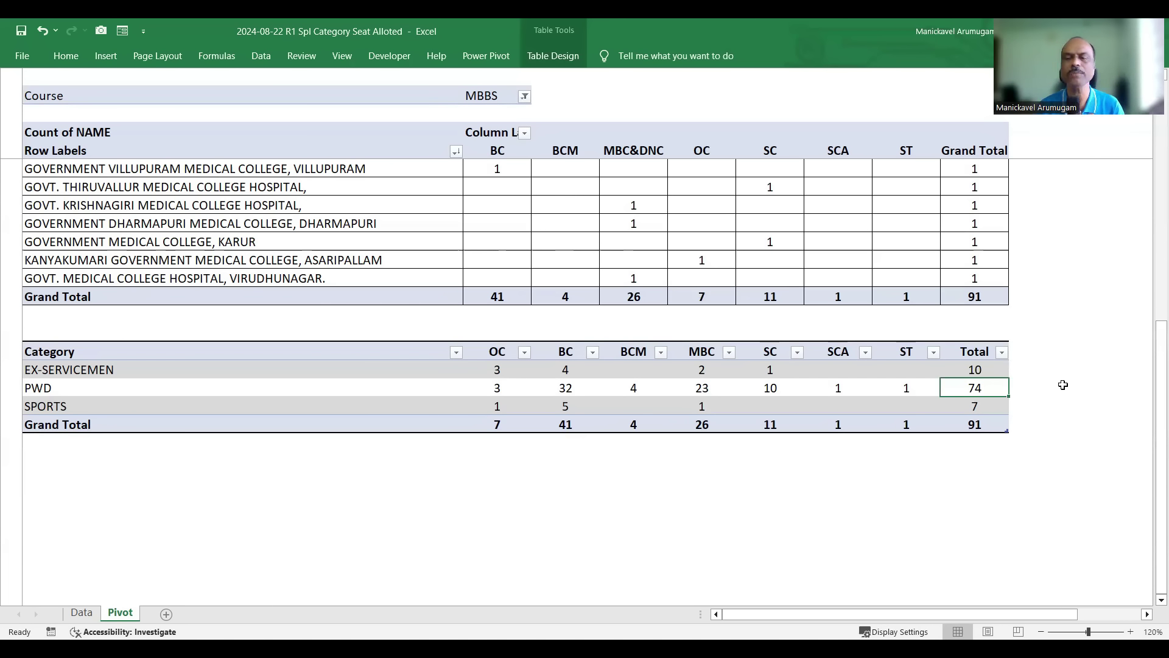
pyautogui.click(981, 424)
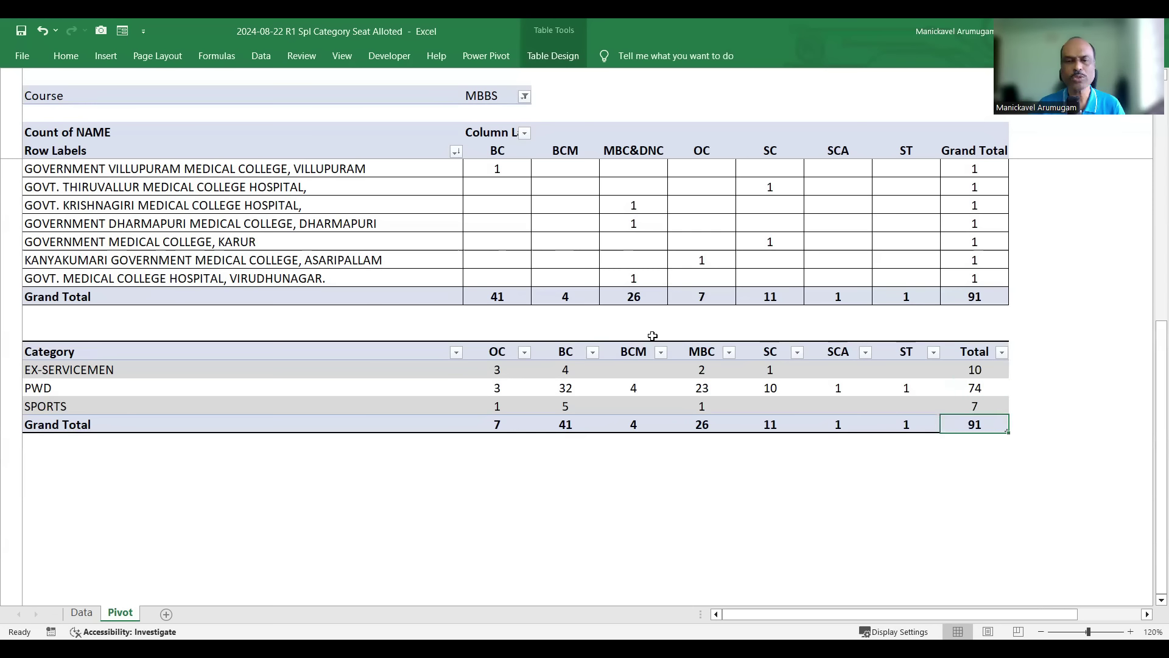
pyautogui.moveTo(497, 296); pyautogui.dragTo(938, 289)
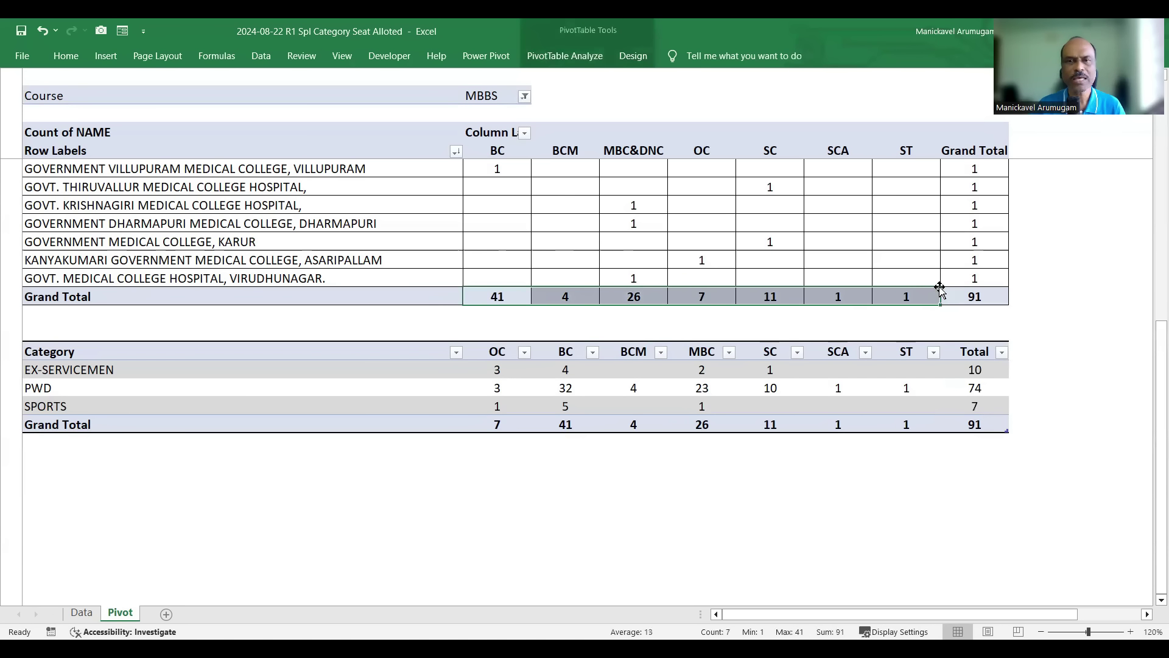
pyautogui.click(981, 424)
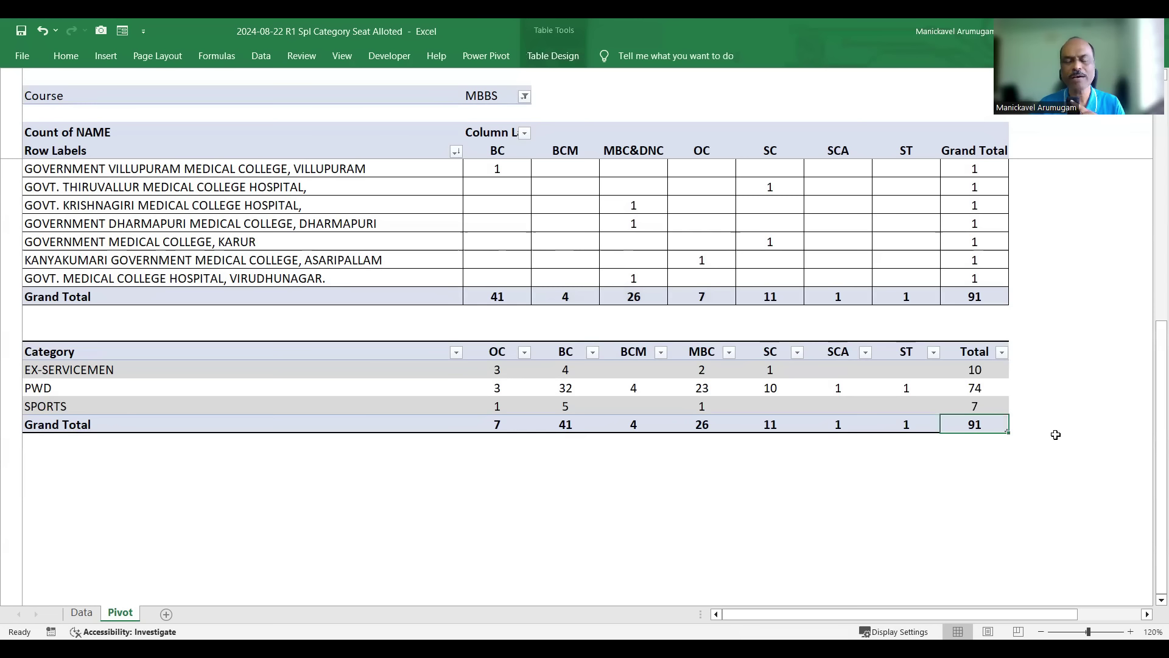
pyautogui.click(980, 389)
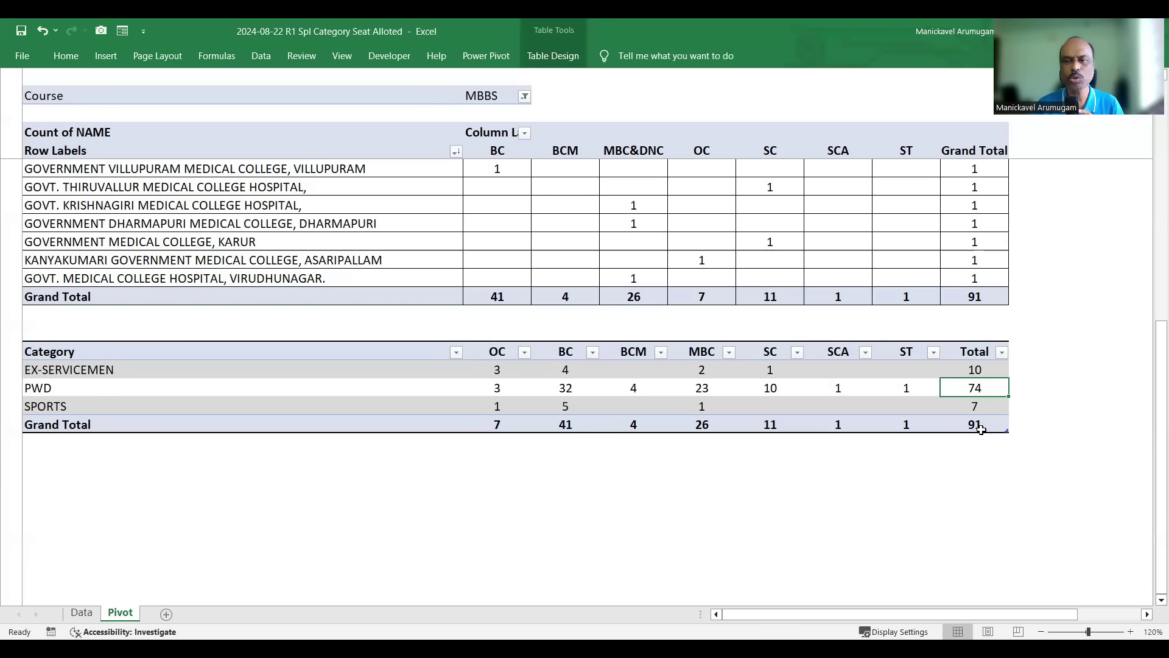
pyautogui.click(982, 427)
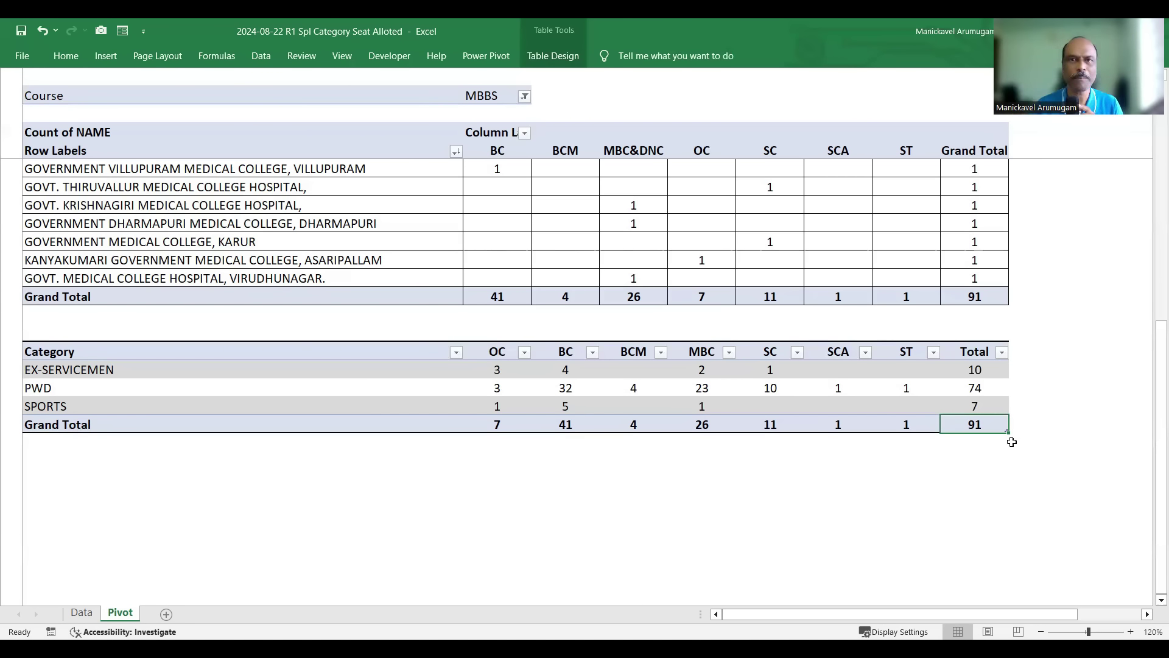
pyautogui.click(576, 424)
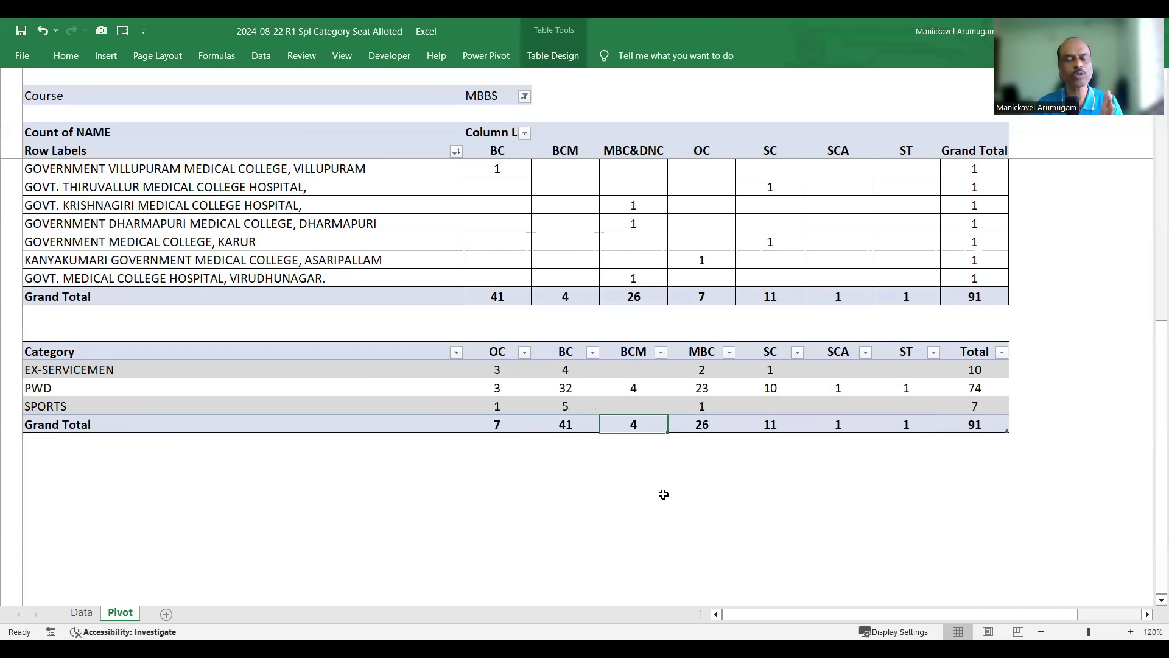
pyautogui.click(985, 393)
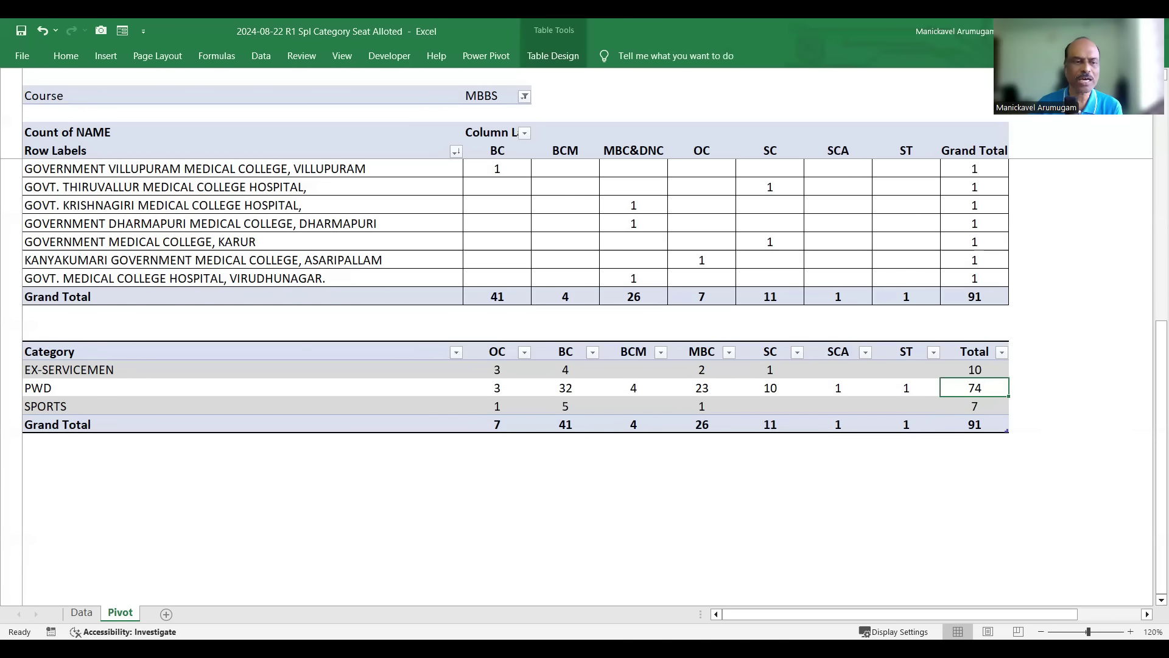
# Check the top-ranked candidate's row at the start of the Data sheet and return to the Pivot sheet
pyautogui.click(84, 614)
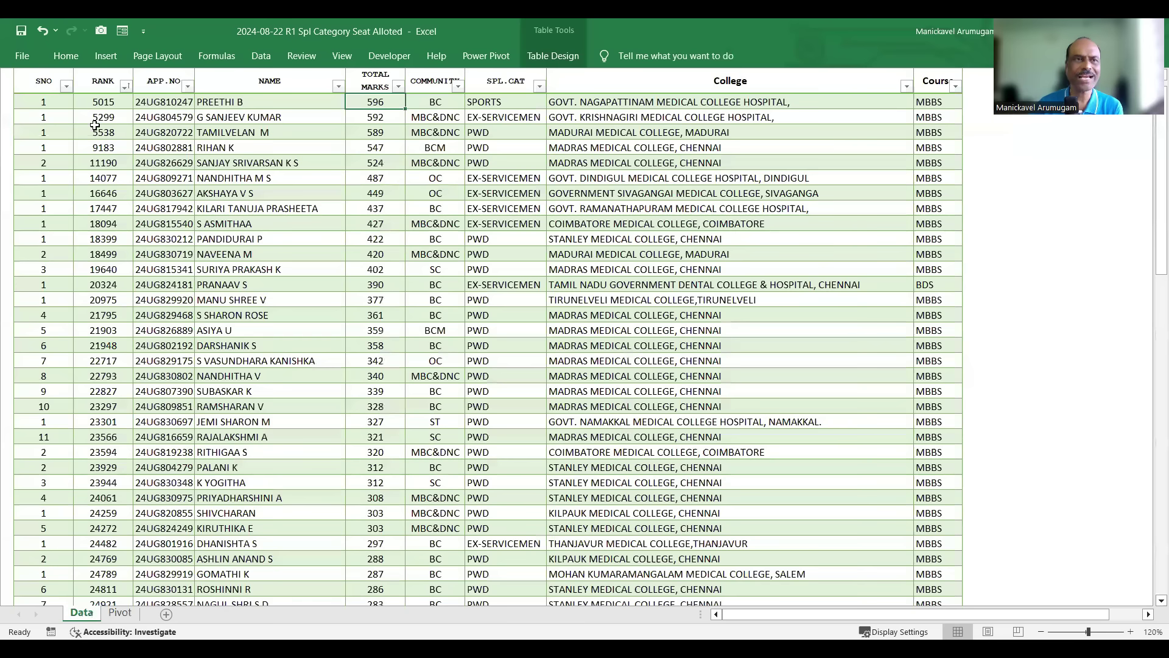
pyautogui.scroll(1, 124, 133)
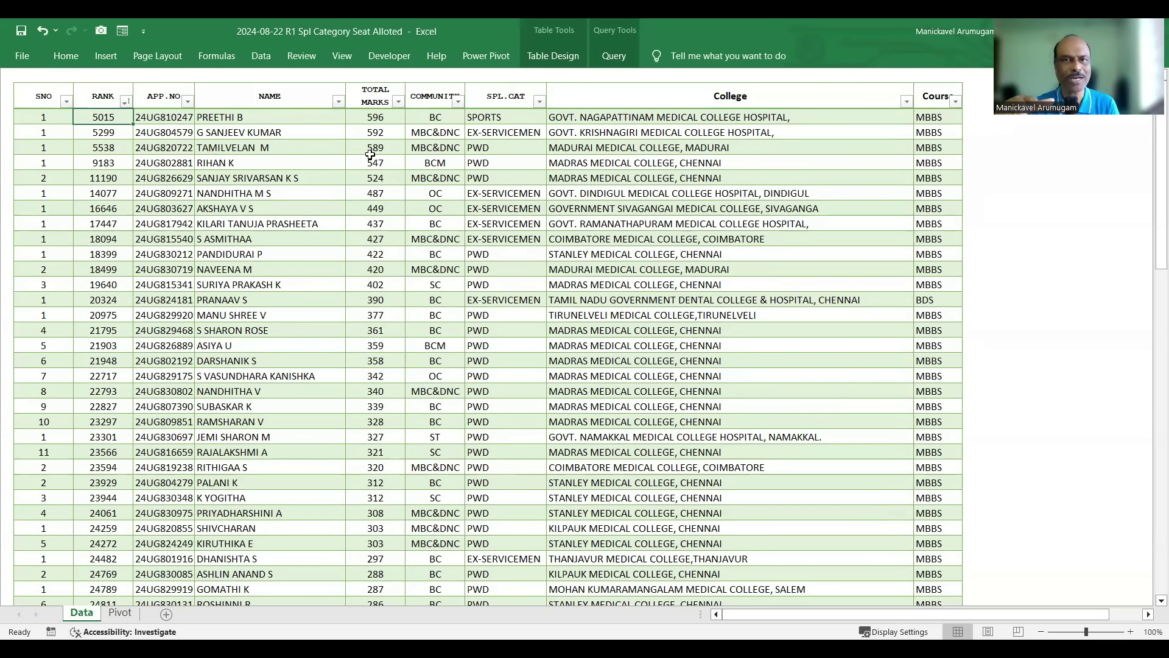
pyautogui.click(120, 612)
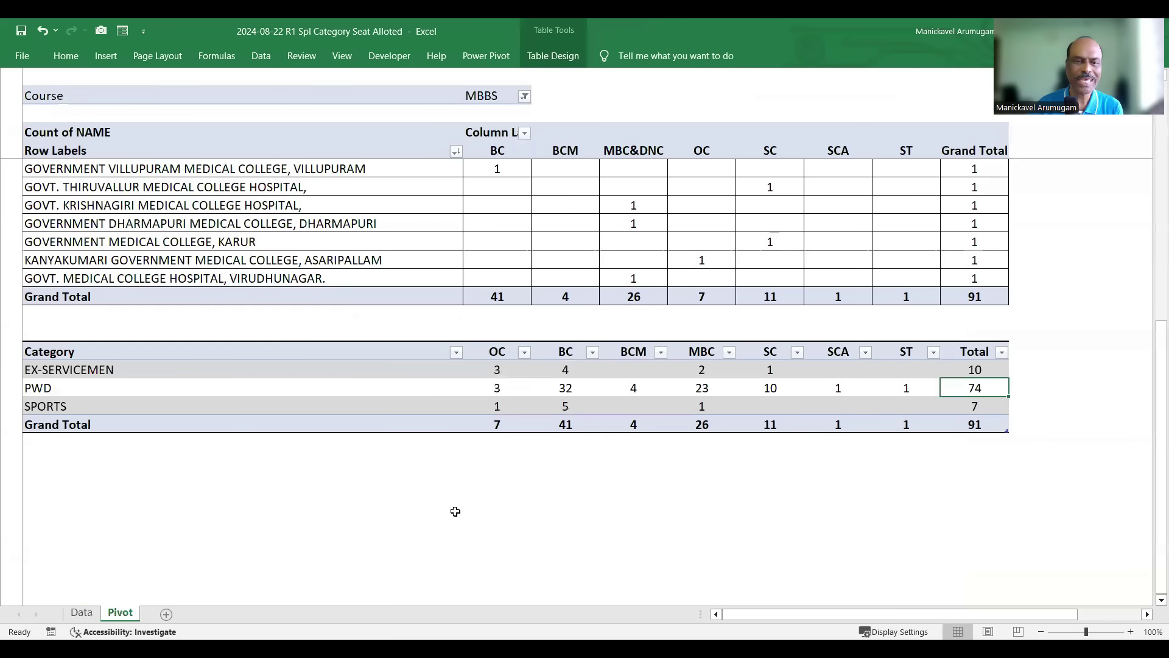
# Review the community values in the category summary's Grand Total row, first all of OC through ST, then BC, BCM and MBC individually
pyautogui.click(501, 423)
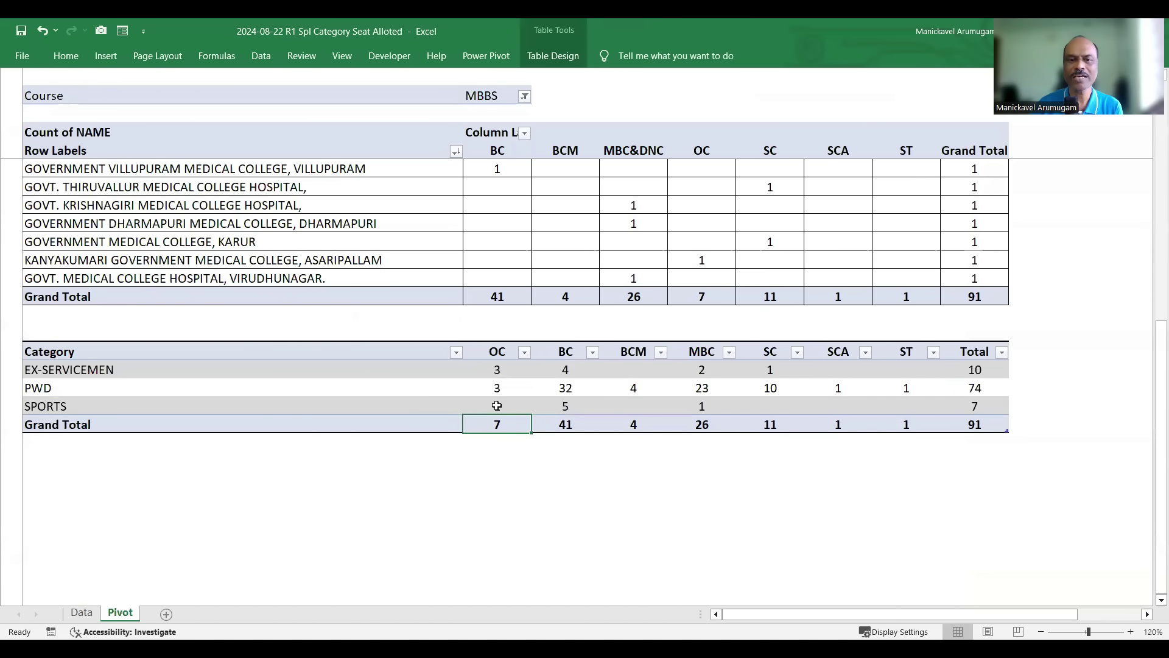
pyautogui.moveTo(504, 423); pyautogui.dragTo(924, 421)
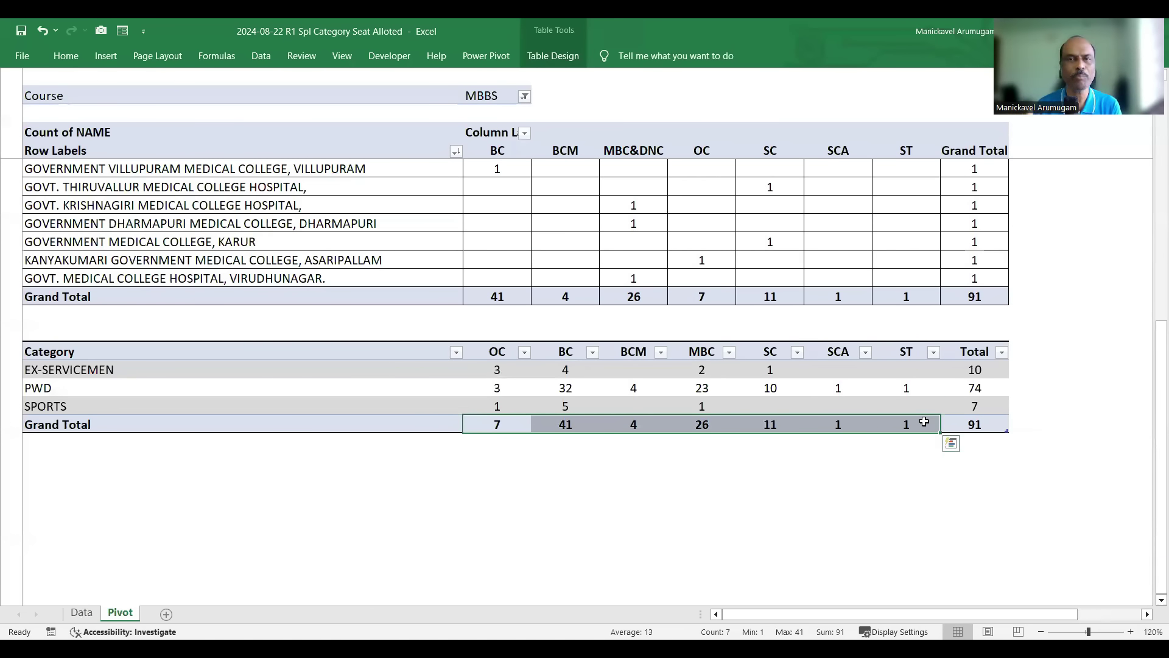
pyautogui.click(500, 424)
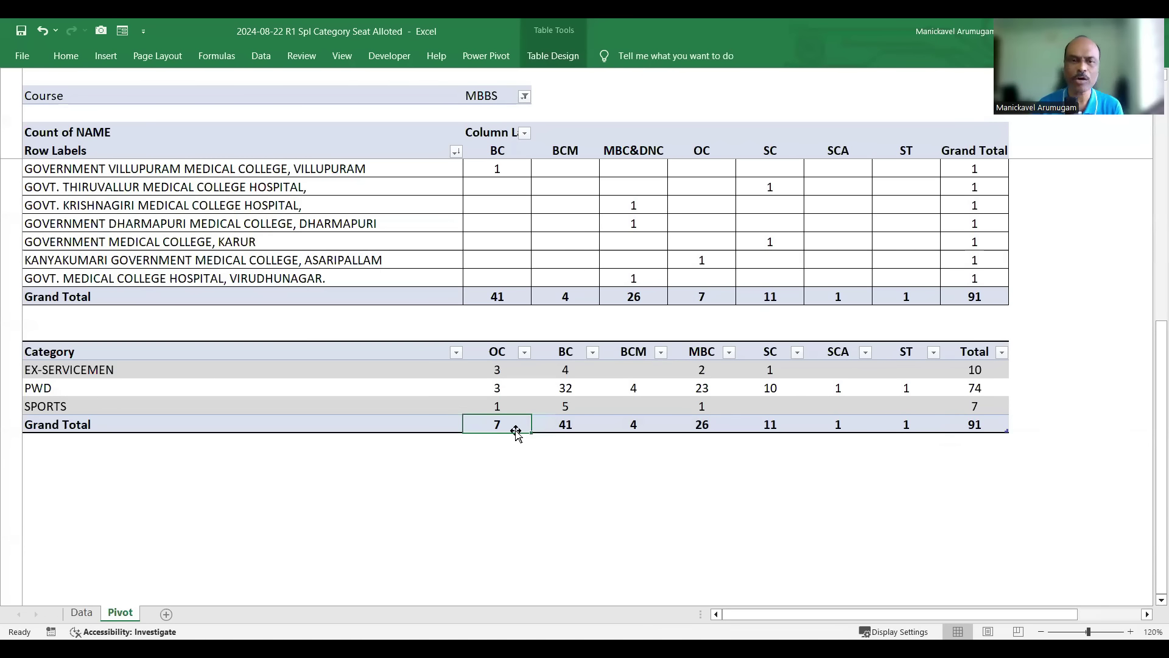
pyautogui.moveTo(551, 424); pyautogui.dragTo(890, 422)
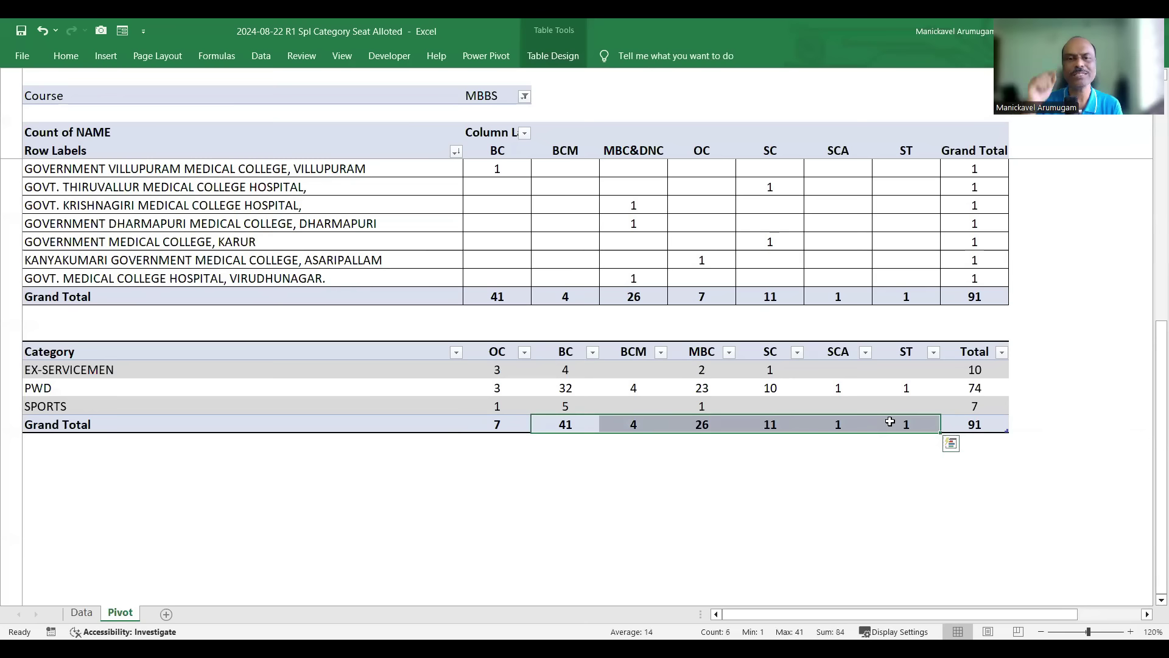
pyautogui.click(554, 426)
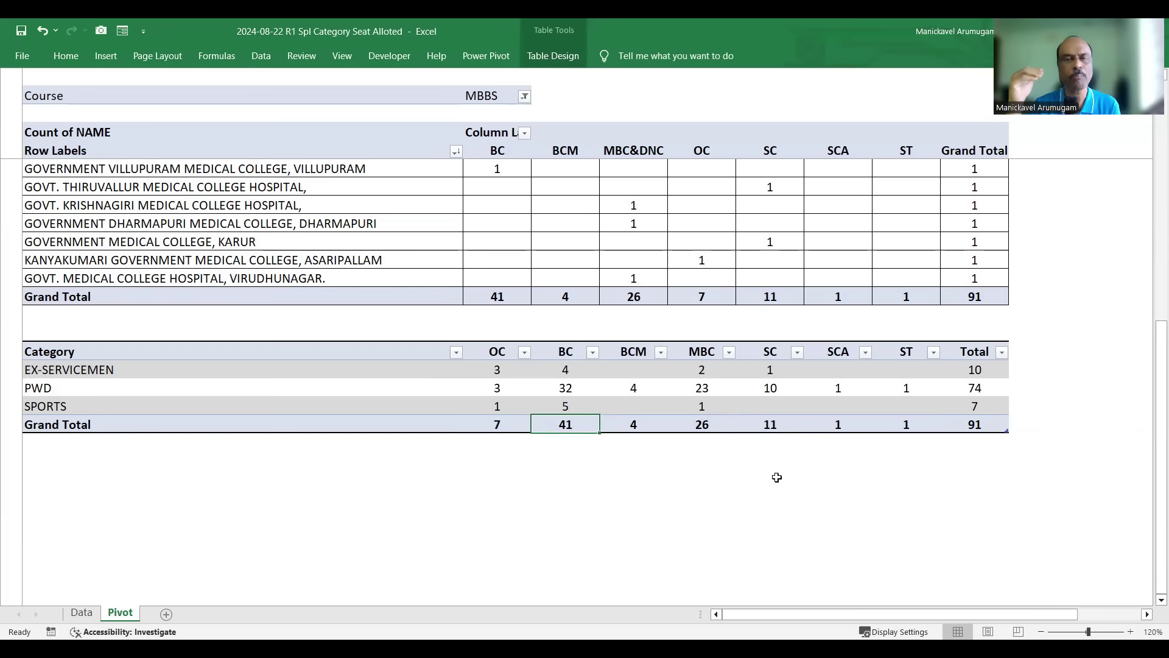
pyautogui.press('Right')
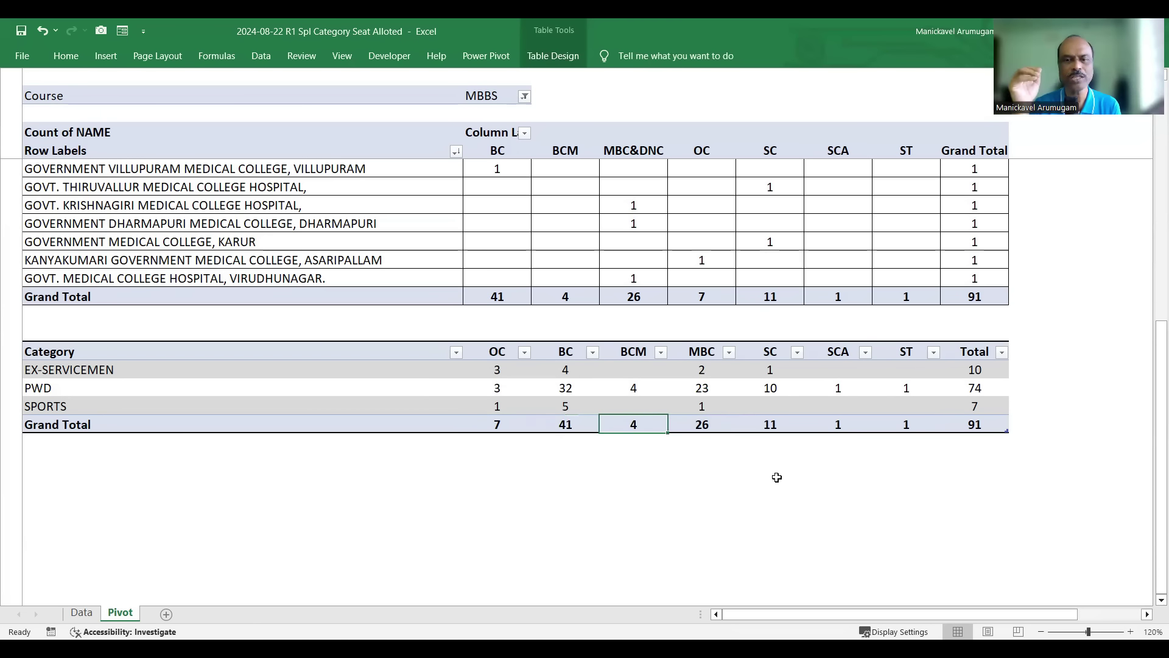
pyautogui.press('Right')
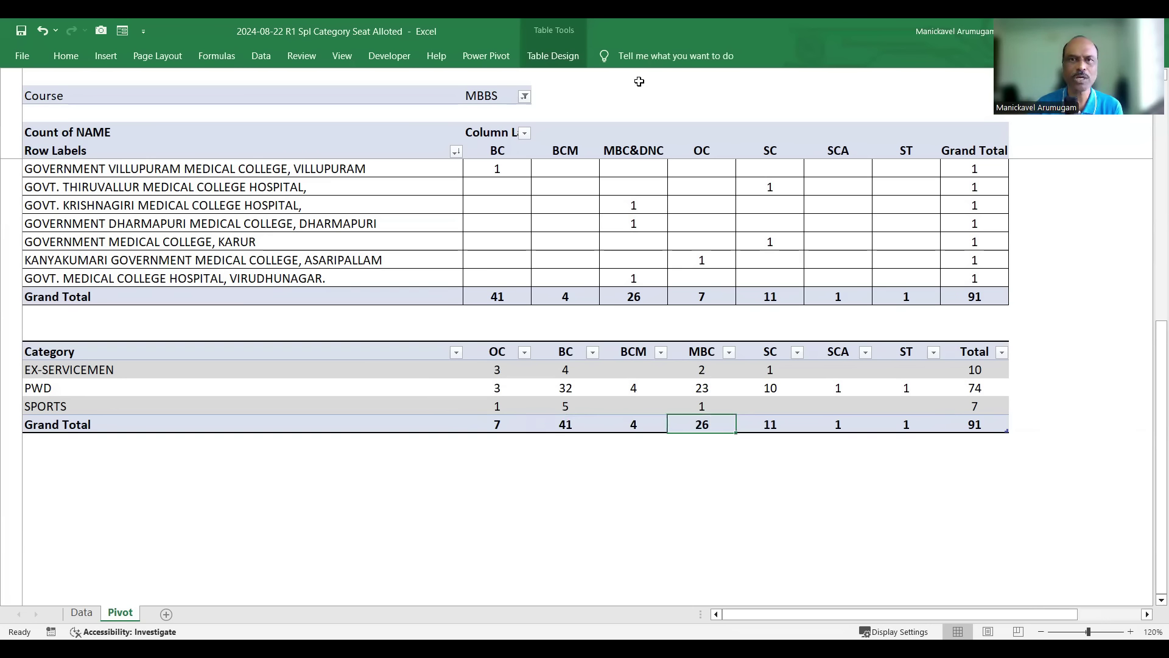
# Switch to the R1 Seat Matrix workbook and review Chengalpattu Medical College's seats from OC through TOTAL on the Original sheet
pyautogui.hotkey('ctrl', 'Tab')
pyautogui.click(243, 125)
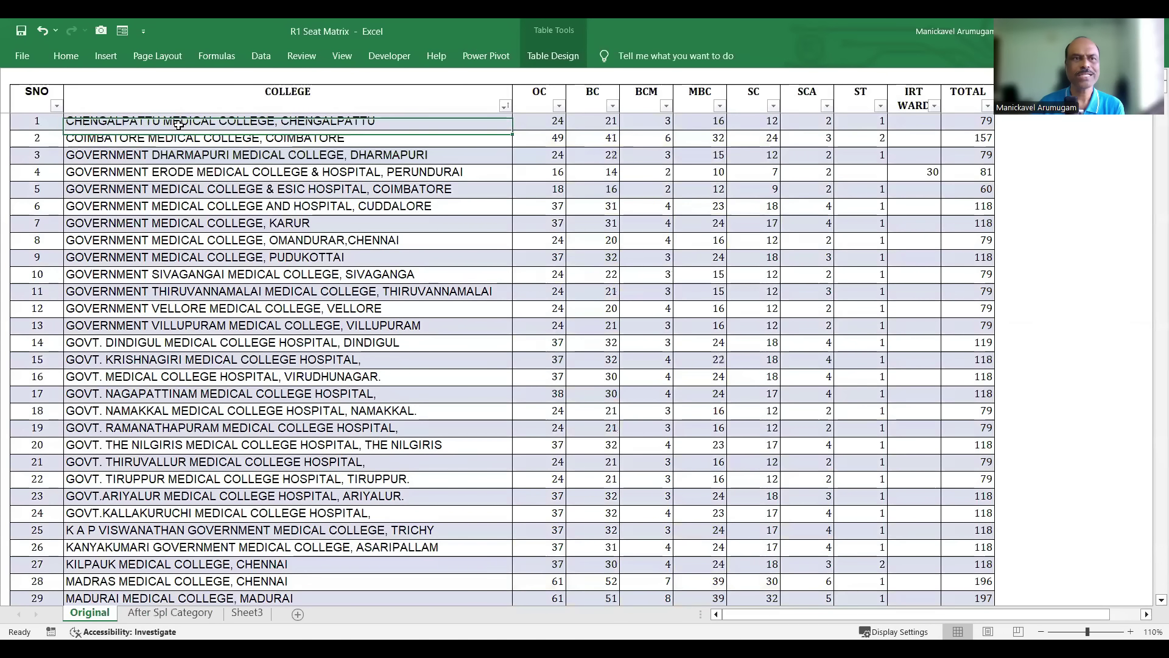
pyautogui.press('Right')
pyautogui.press('Right')
pyautogui.press('Right')
pyautogui.press('Right')
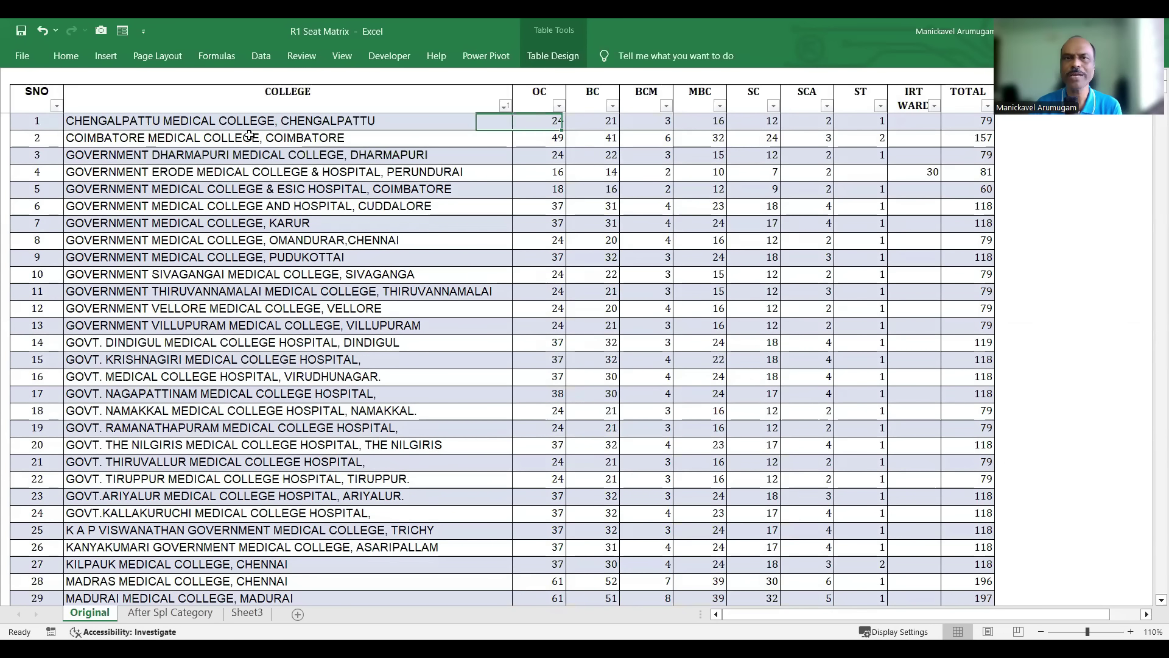
pyautogui.press('Right')
pyautogui.press('Right')
pyautogui.press('Right')
pyautogui.press('Right')
pyautogui.press('Right')
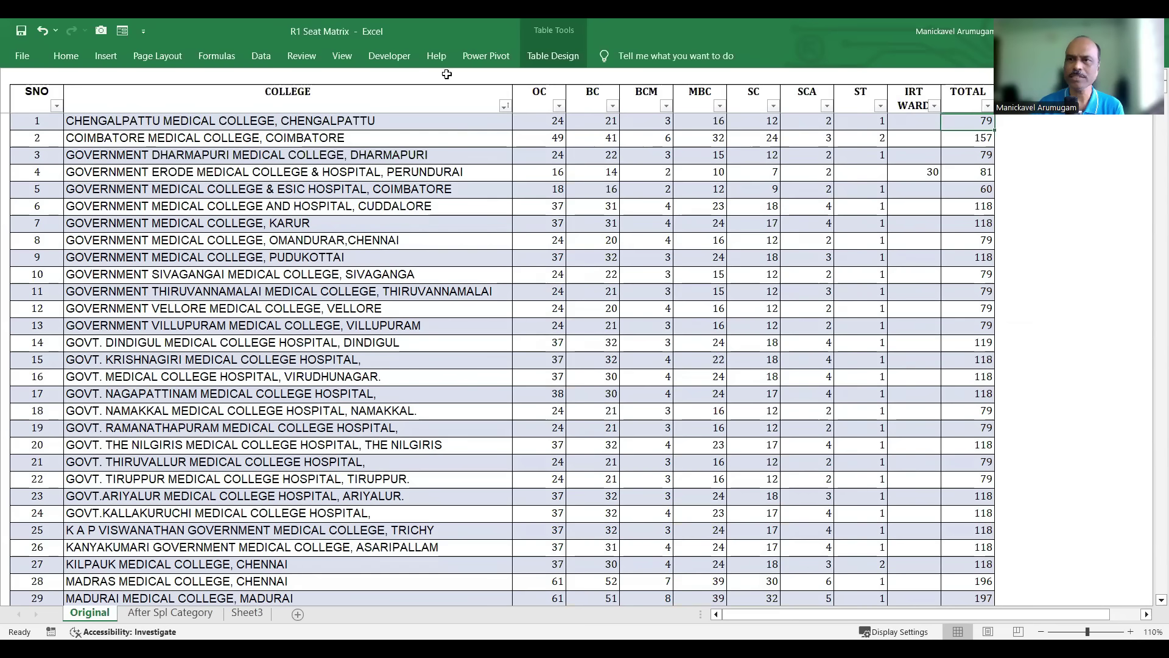
# Examine Chengalpattu Medical College's total and its OC to MBC seats on the After Spl Category sheet
pyautogui.click(171, 612)
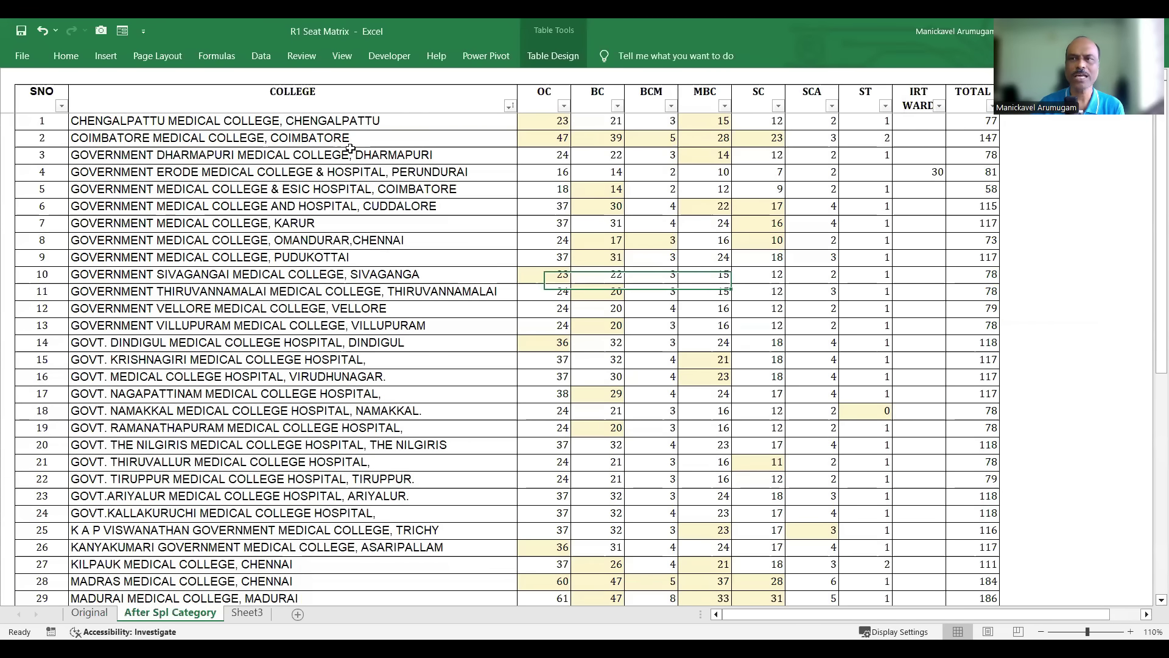
pyautogui.keyDown('ctrl'); pyautogui.scroll(-1, 898, 113); pyautogui.keyUp('ctrl')
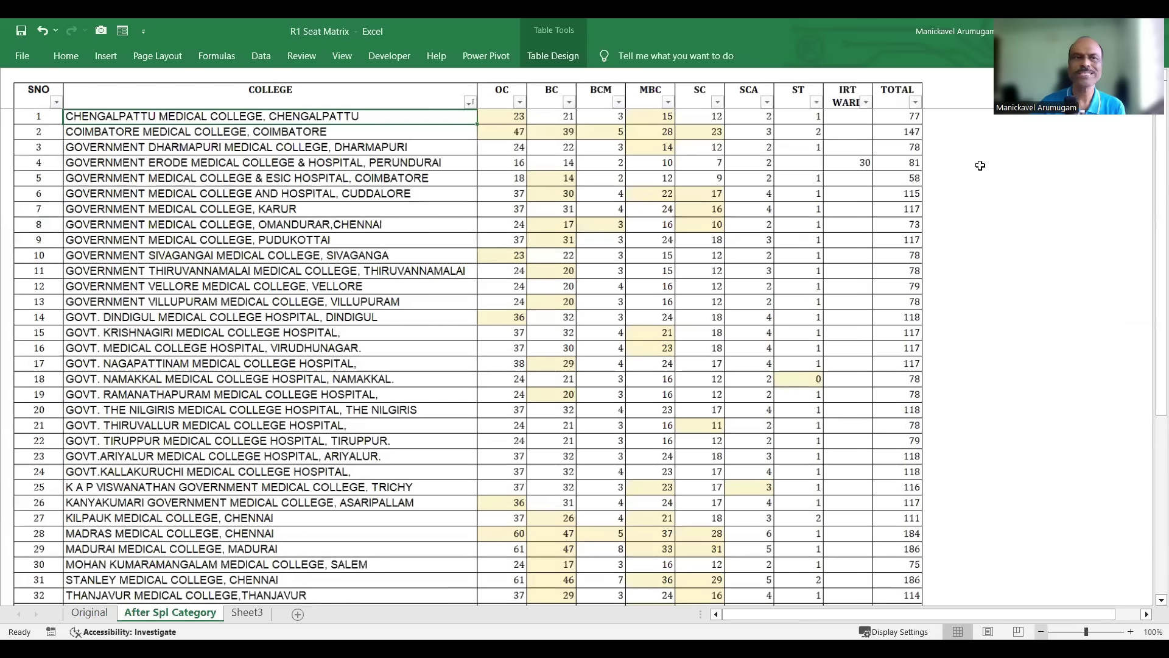
pyautogui.hotkey('ctrl', 'Right')
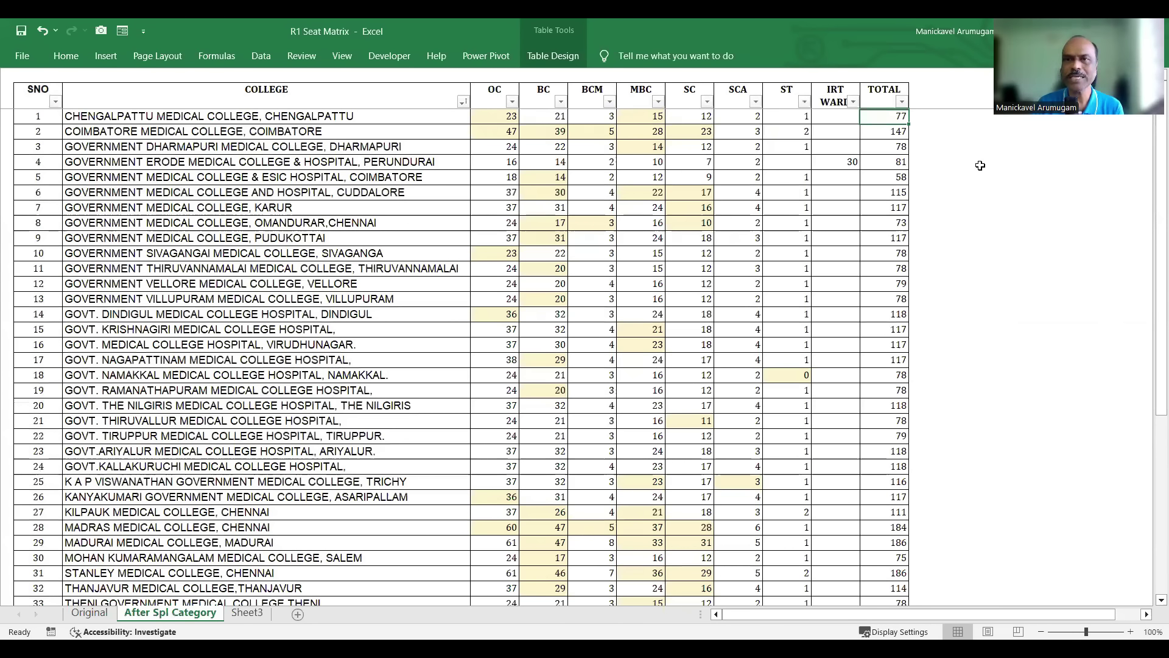
pyautogui.press('Left')
pyautogui.press('Left')
pyautogui.press('Left')
pyautogui.press('Left')
pyautogui.press('Left')
pyautogui.press('Left')
pyautogui.press('Left')
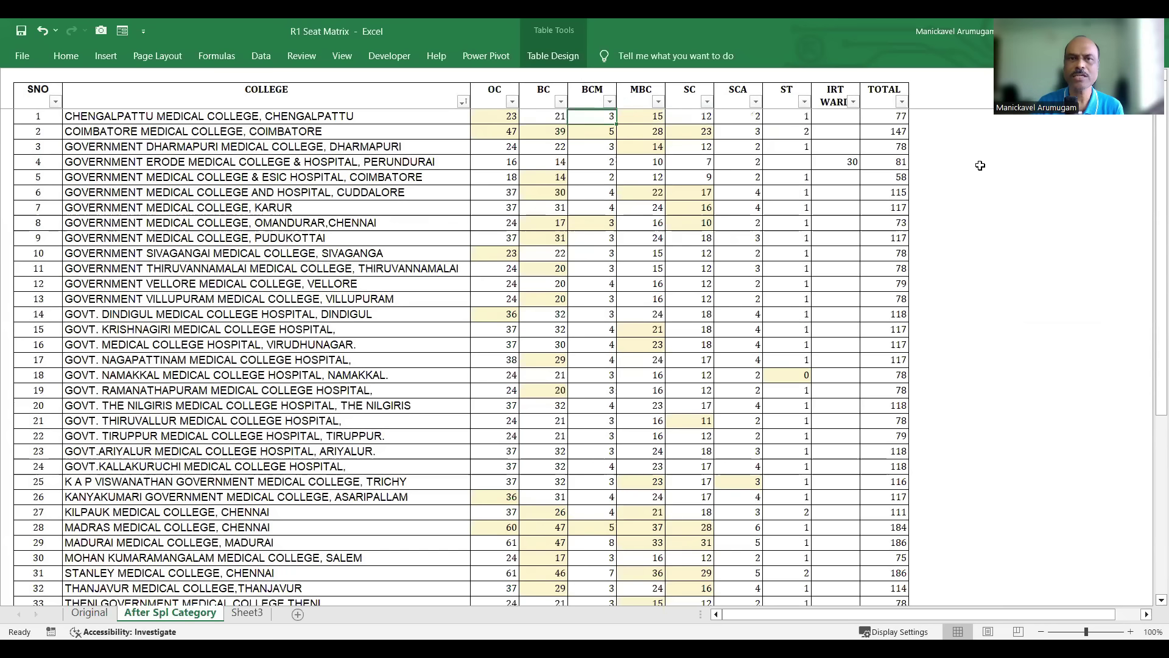
pyautogui.press('Left')
pyautogui.press('Right')
pyautogui.press('Right')
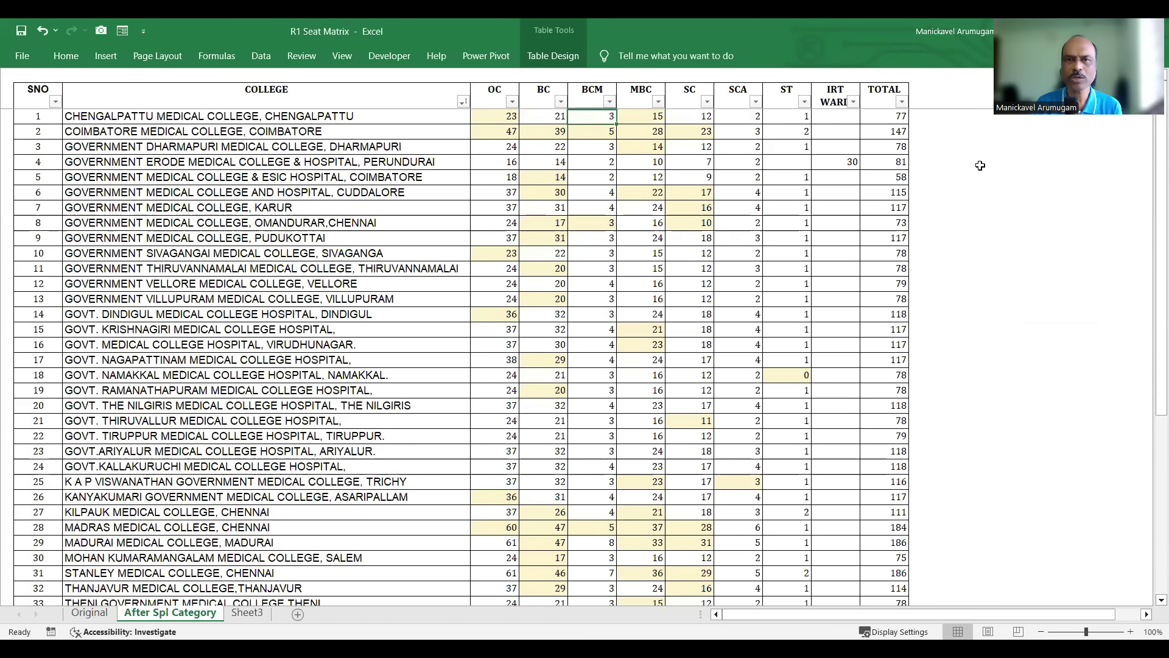
pyautogui.press('Right')
# Examine Coimbatore Medical College's highlighted OC to SC seats and total, and compare that total with the one on the Original sheet
pyautogui.press('Down')
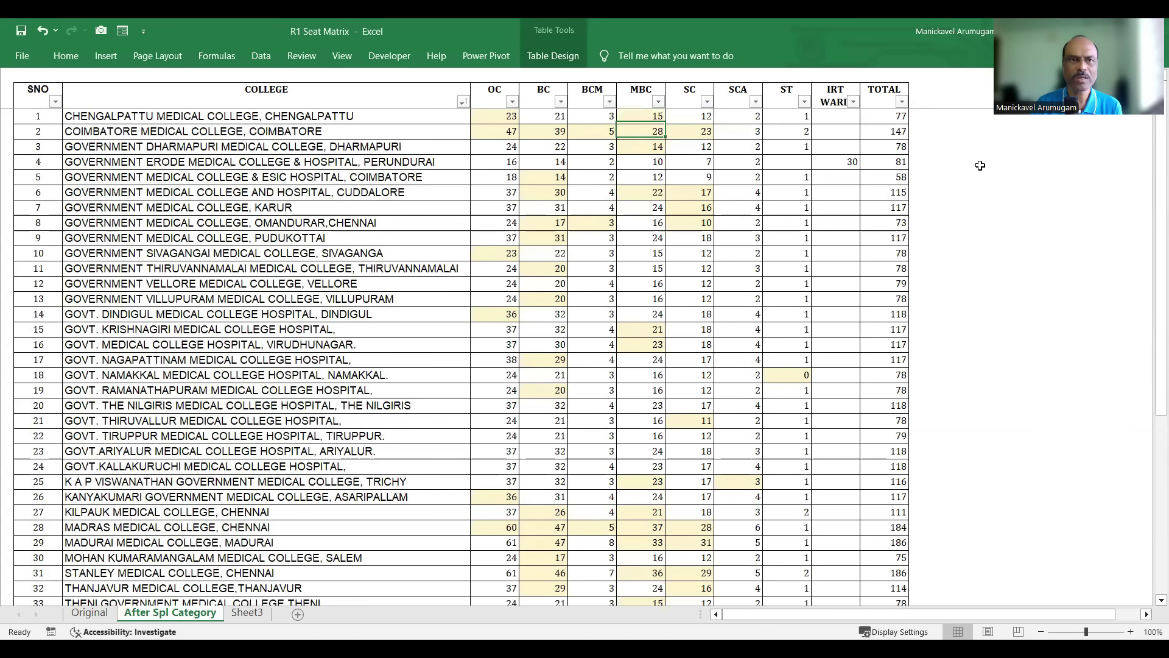
pyautogui.press('Left')
pyautogui.press('Left')
pyautogui.press('Left')
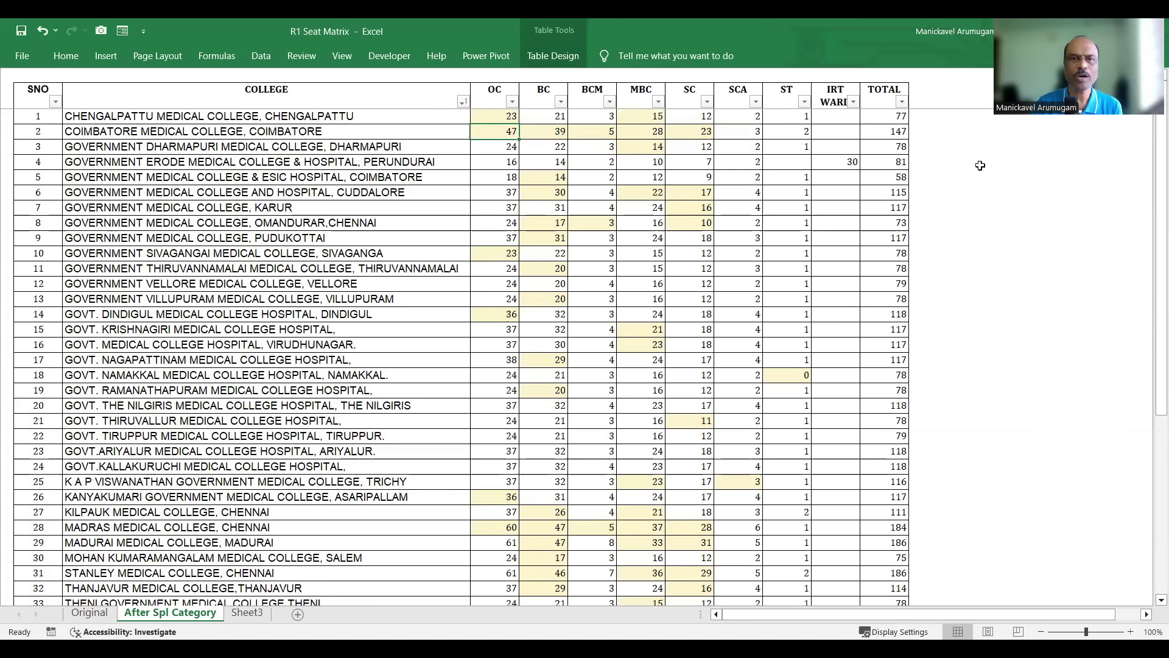
pyautogui.press('Right')
pyautogui.press('Right')
pyautogui.press('Right')
pyautogui.press('Right')
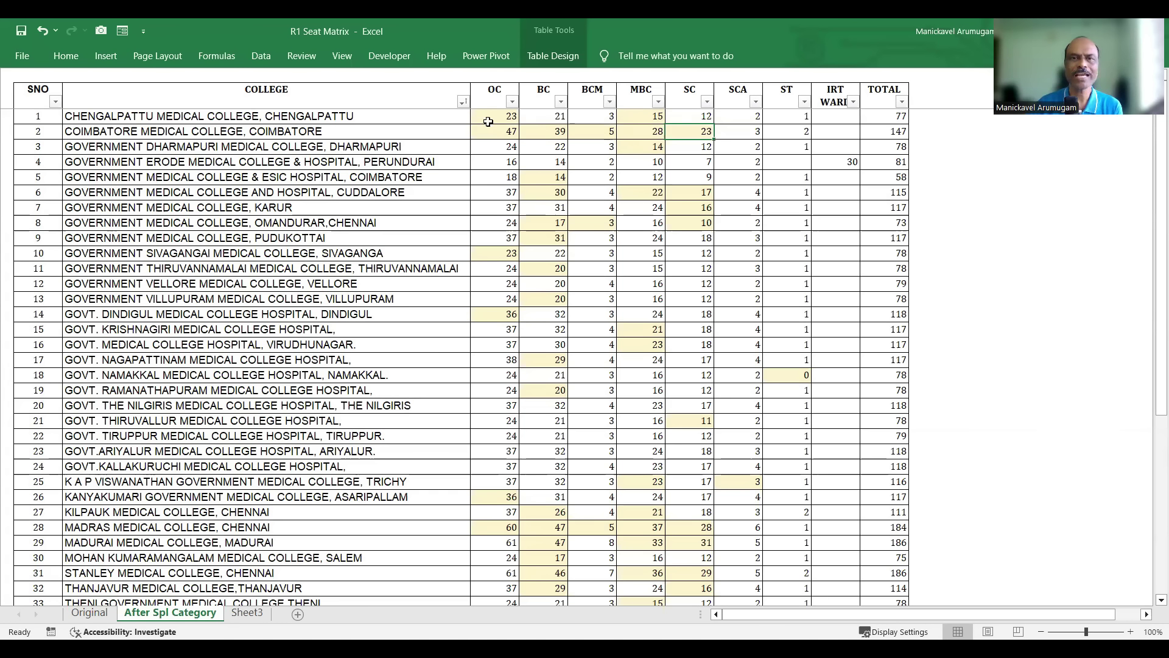
pyautogui.click(895, 132)
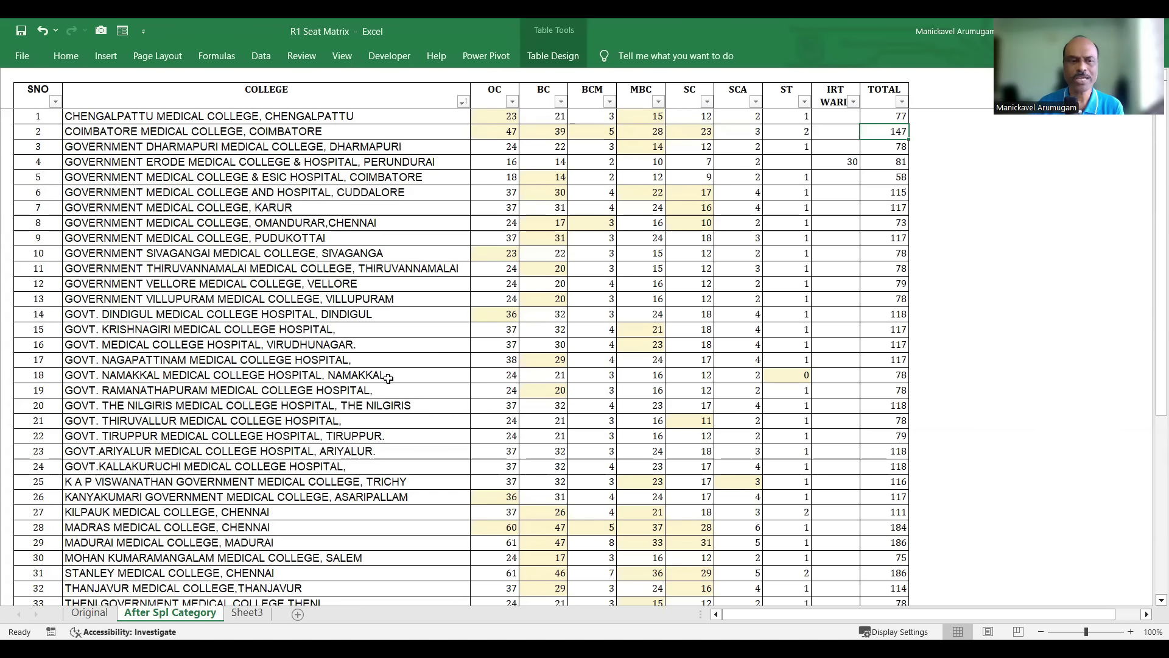
pyautogui.click(89, 612)
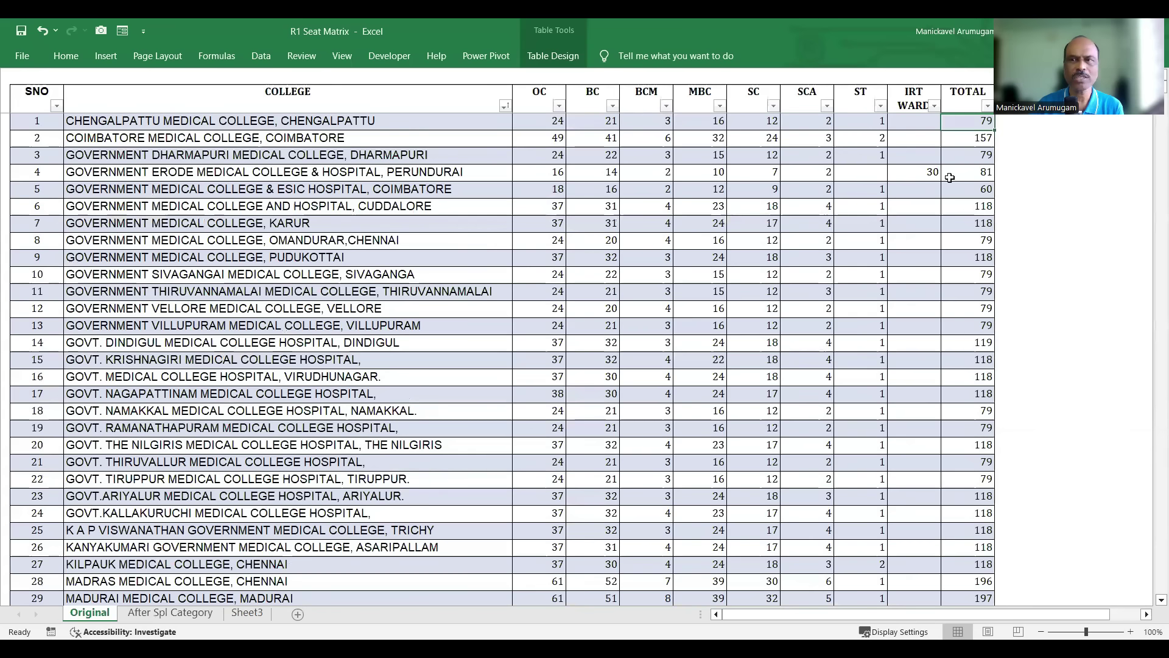
pyautogui.click(958, 142)
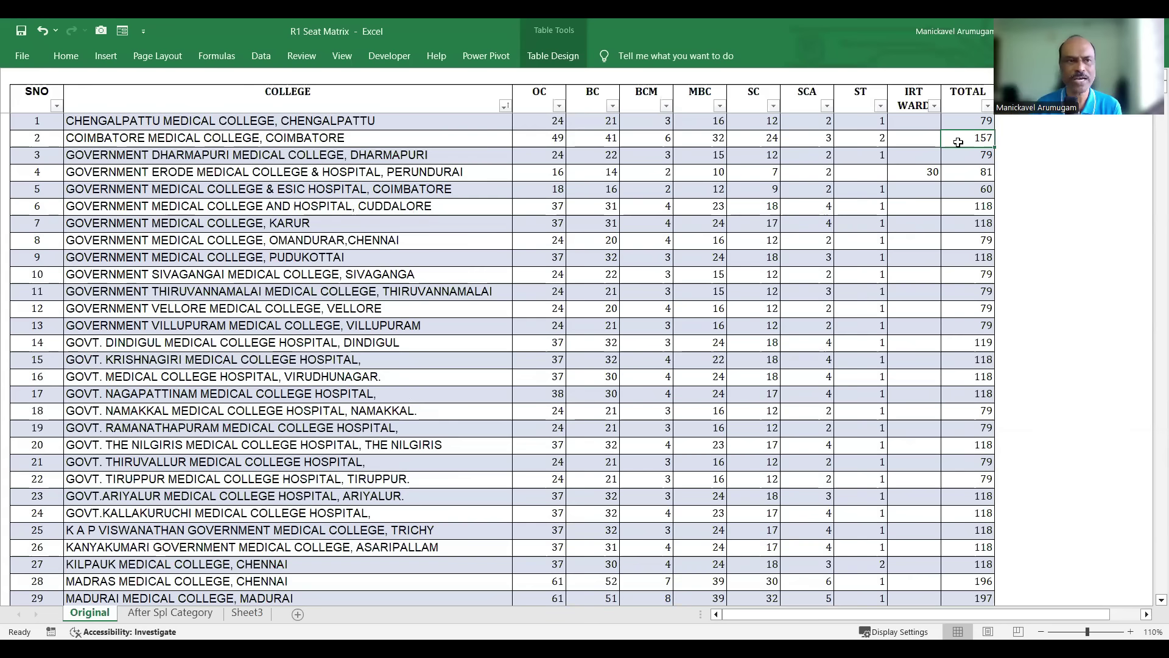
# Review Madras Medical College's original seats across the communities through to its TOTAL value
pyautogui.scroll(-2, 214, 469)
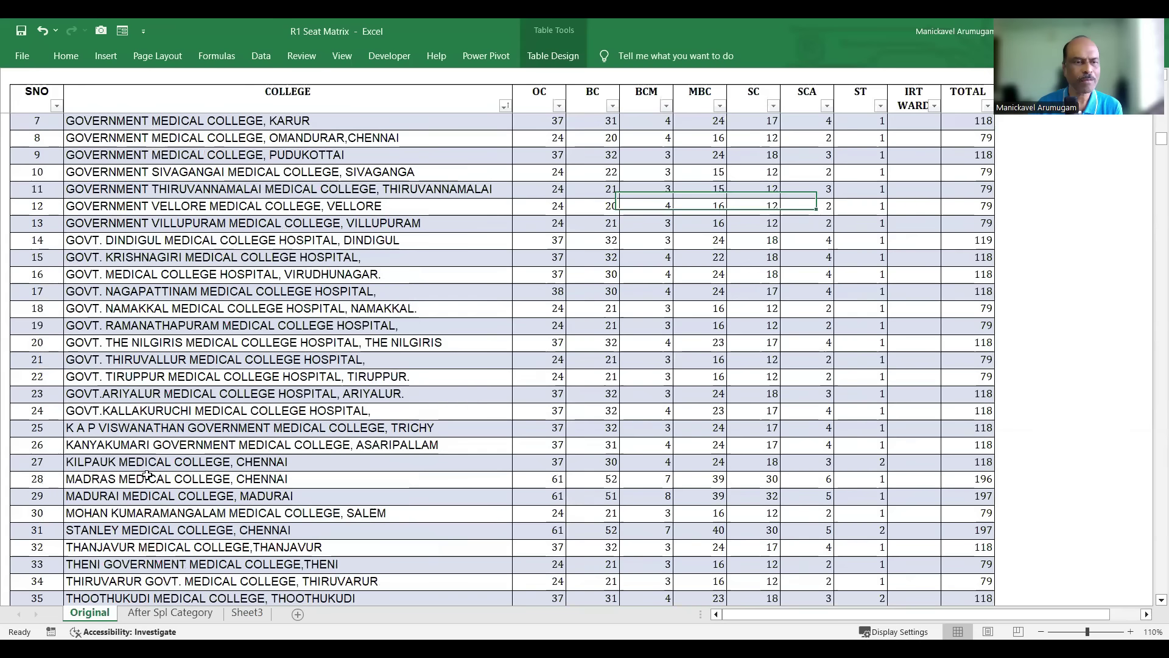
pyautogui.click(152, 481)
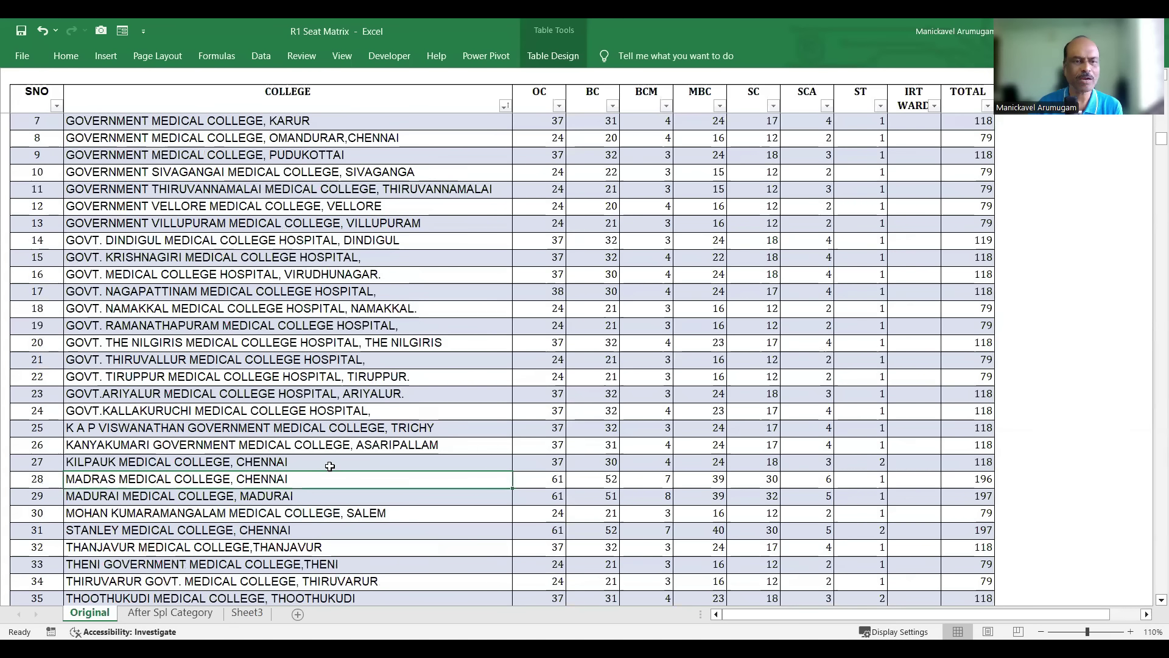
pyautogui.press('Right')
pyautogui.press('Right')
pyautogui.press('Right')
pyautogui.press('Right')
pyautogui.press('Right')
pyautogui.press('Right')
pyautogui.press('Right')
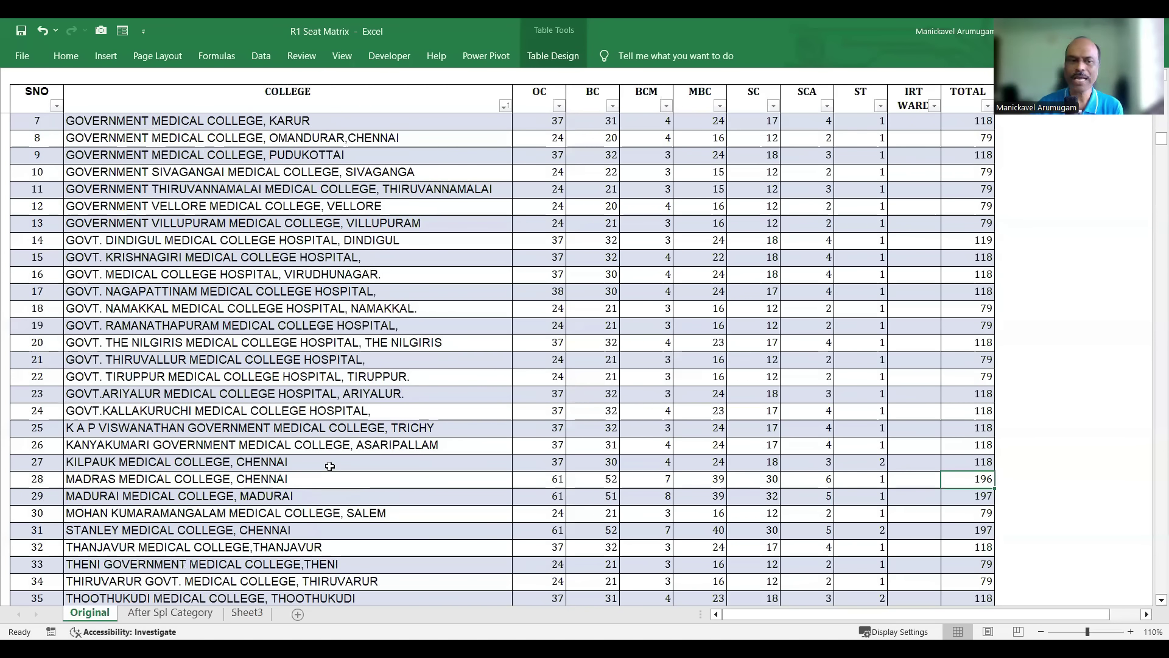
# Review Madras Medical College's seats across the communities through to its TOTAL value on the After Spl Category sheet
pyautogui.click(170, 612)
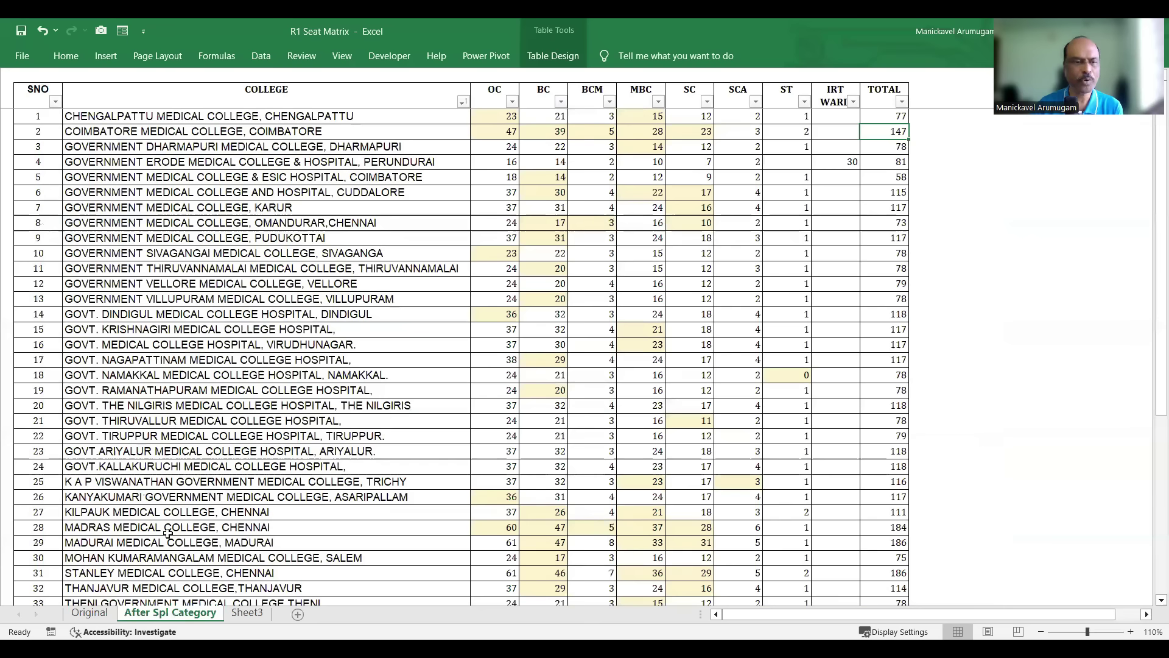
pyautogui.scroll(-2, 167, 533)
pyautogui.click(339, 458)
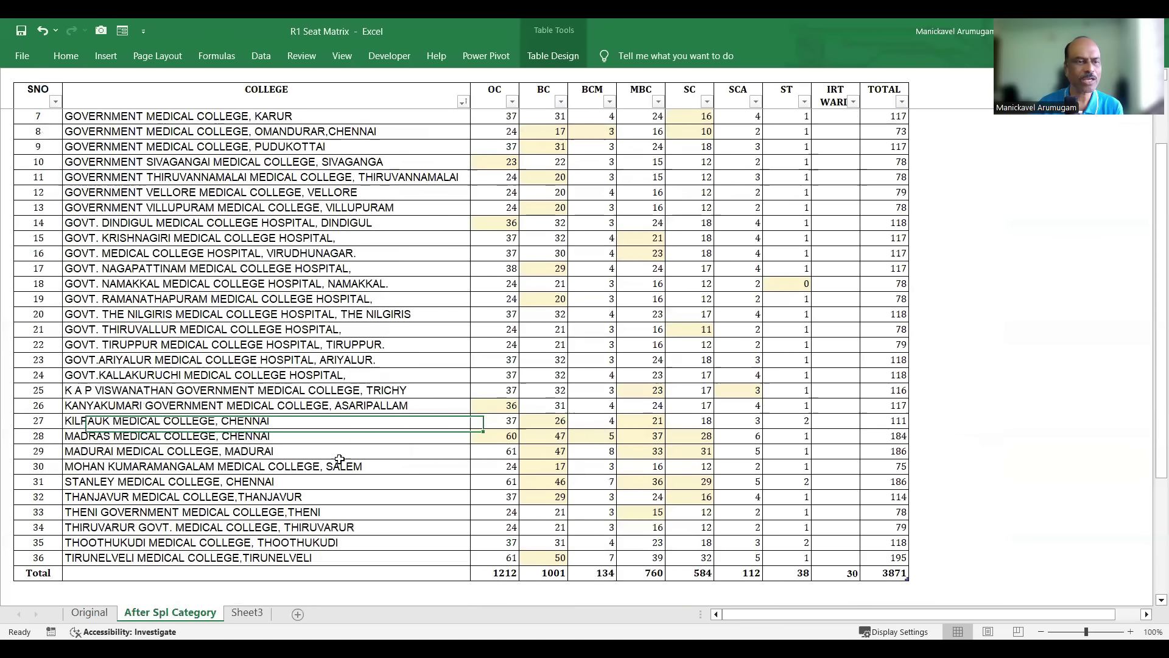
pyautogui.press('Right')
pyautogui.press('Right')
pyautogui.press('Right')
pyautogui.press('Right')
pyautogui.press('Right')
pyautogui.press('Right')
pyautogui.press('Right')
pyautogui.press('Right')
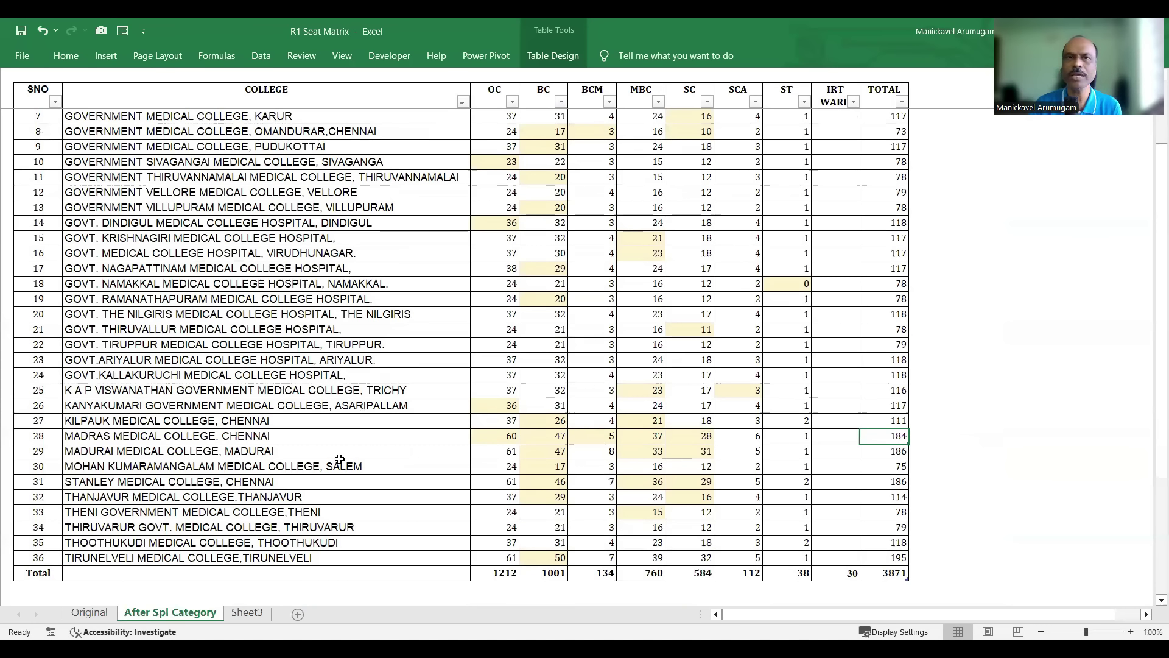
# Examine Madras Medical College's highlighted seats from OC and BC through to SC on the After Spl Category sheet
pyautogui.press('Left')
pyautogui.press('Left')
pyautogui.press('Left')
pyautogui.press('Left')
pyautogui.press('Left')
pyautogui.press('Left')
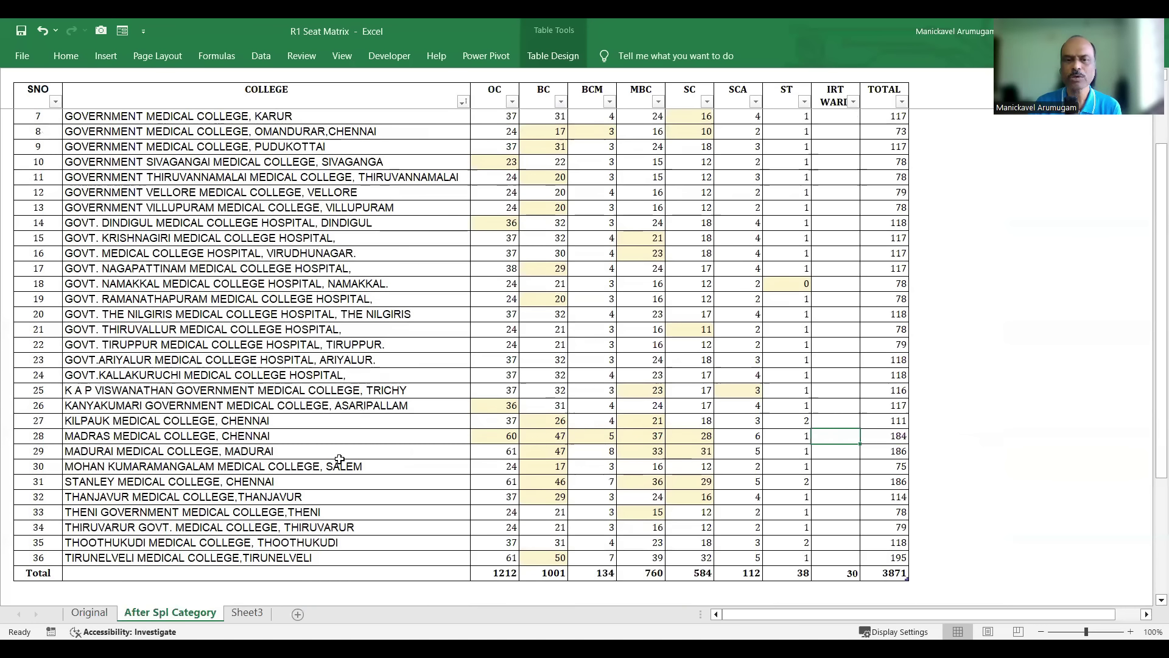
pyautogui.press('Left')
pyautogui.press('Left')
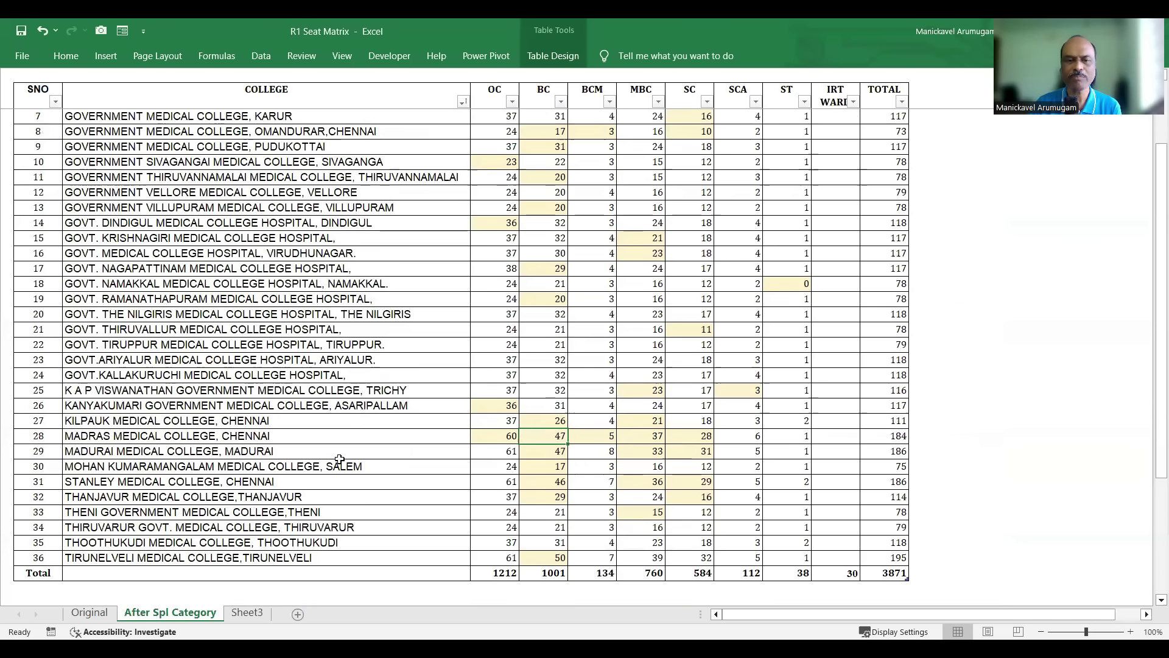
pyautogui.press('Right')
pyautogui.press('Right')
pyautogui.press('Right')
pyautogui.press('Right')
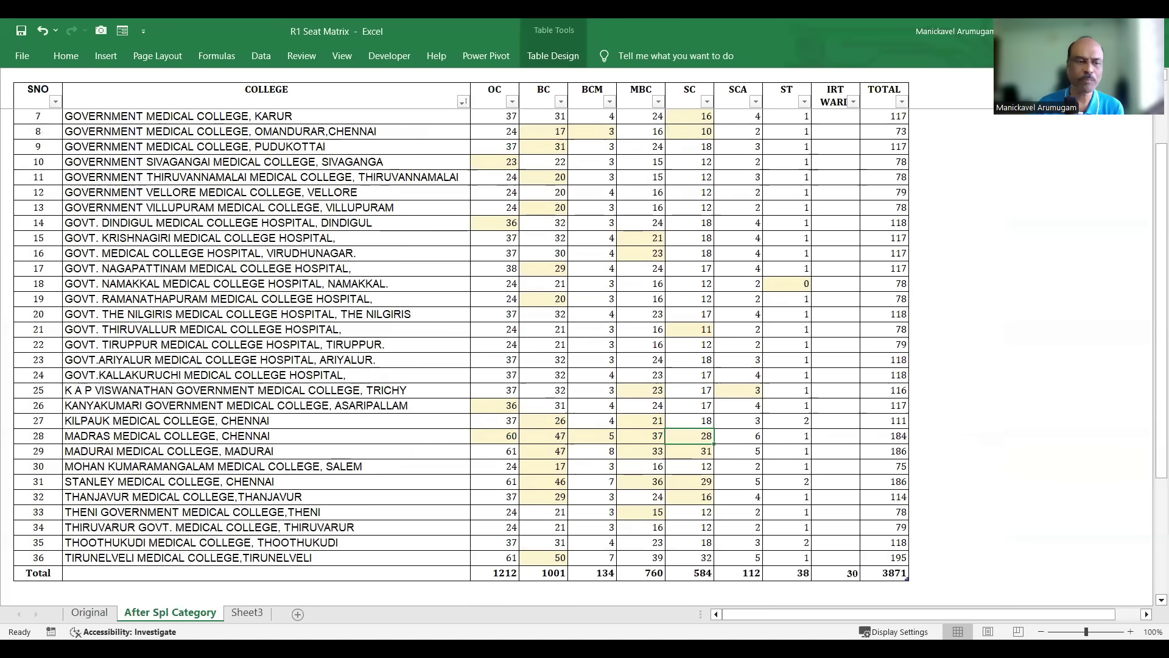
# Return to the Original sheet and check the OC, BC and BCM values in the Total row below the college list
pyautogui.click(90, 612)
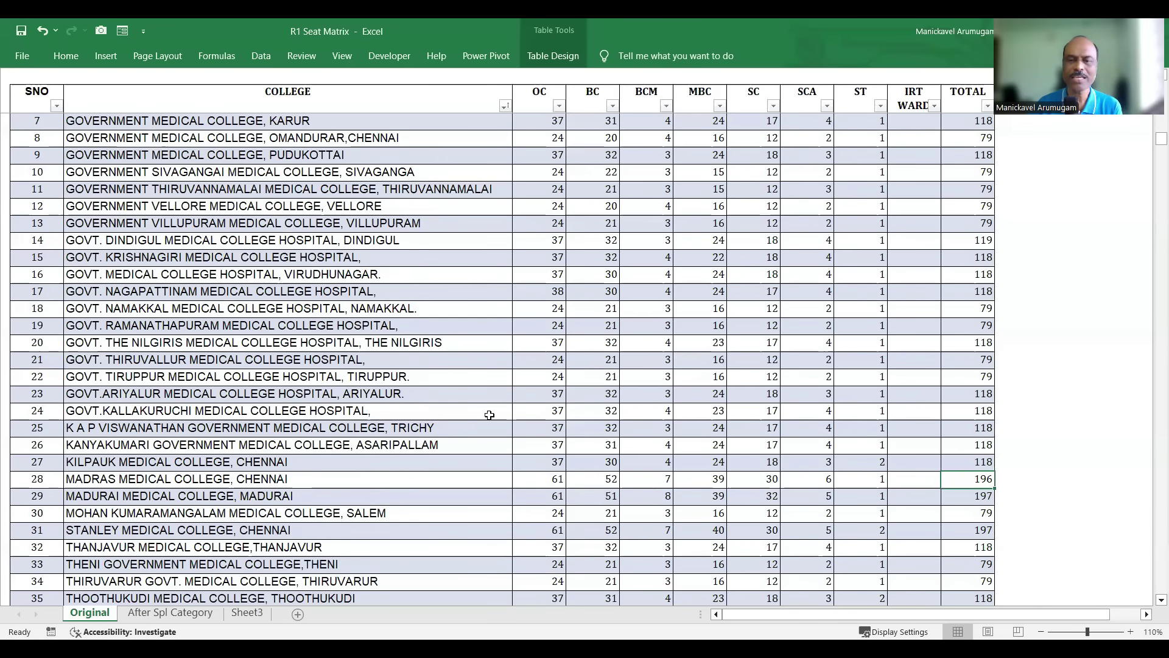
pyautogui.scroll(-1, 489, 415)
pyautogui.scroll(-3, 488, 414)
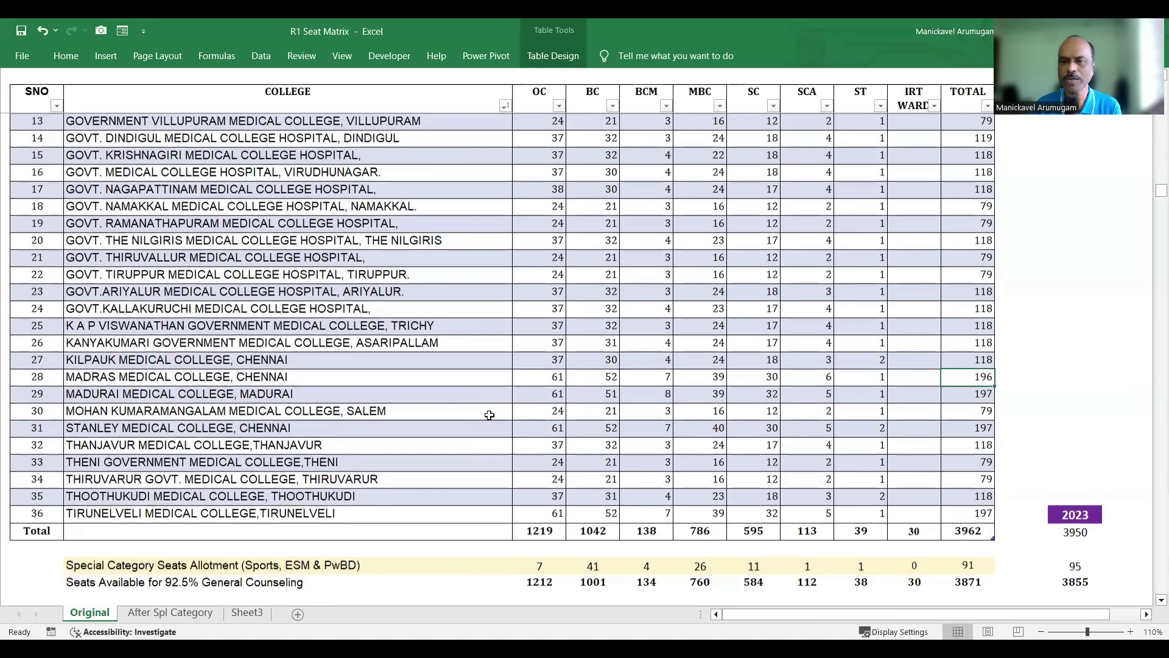
pyautogui.scroll(-1, 489, 415)
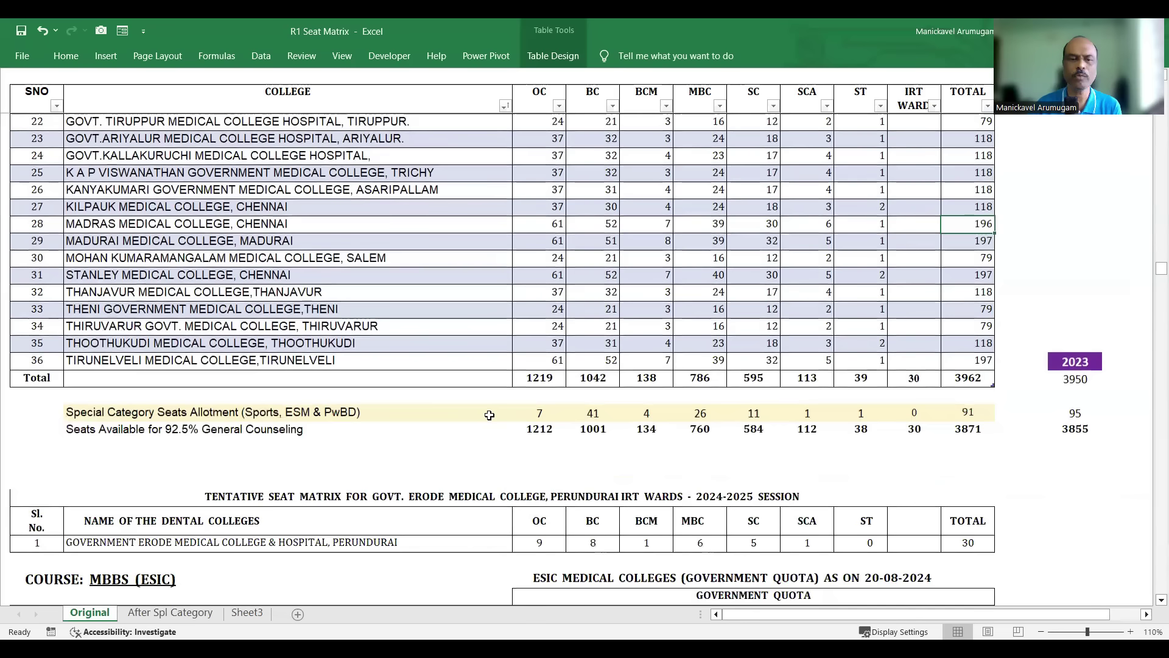
pyautogui.click(524, 382)
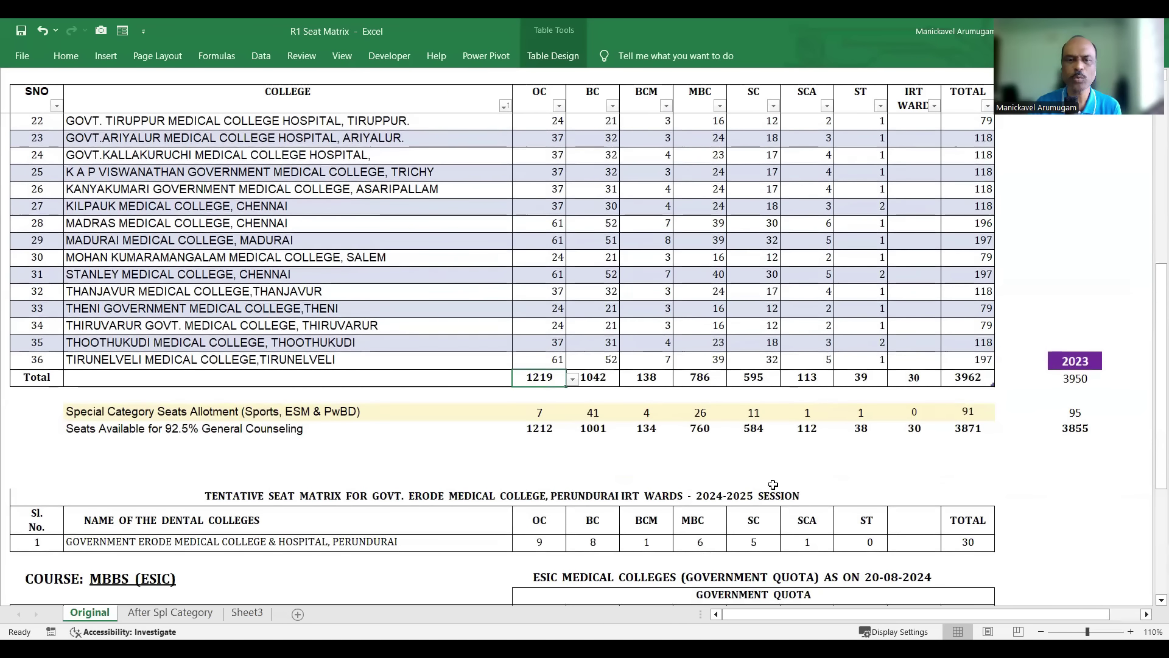
pyautogui.scroll(-1, 773, 485)
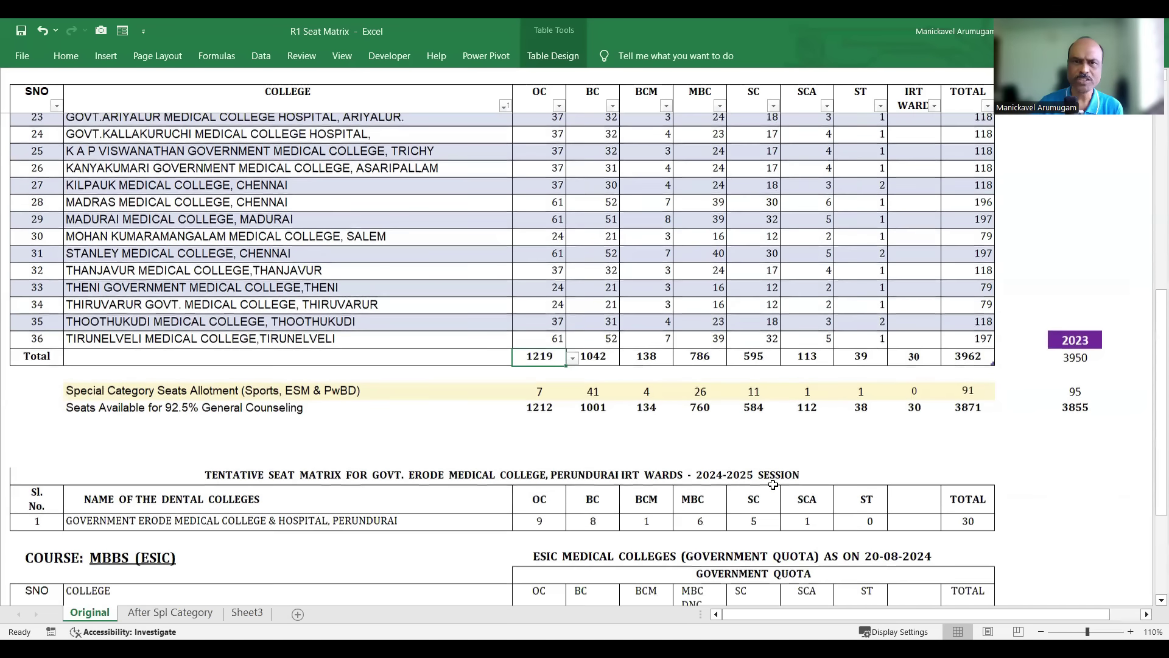
pyautogui.press('Right')
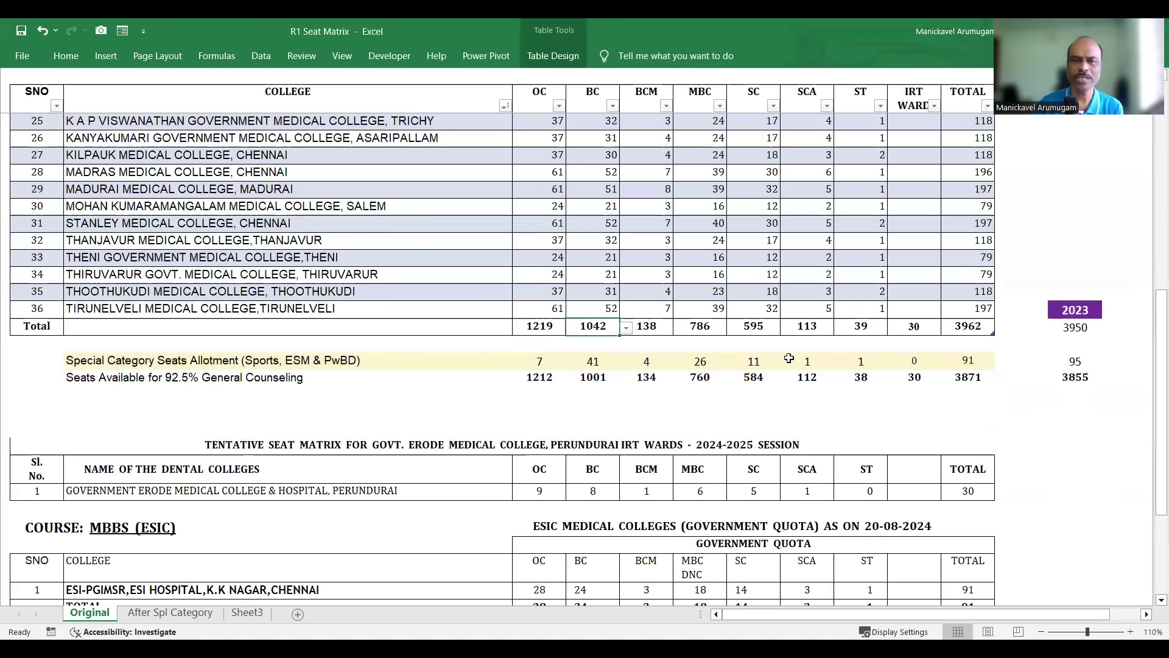
pyautogui.press('Right')
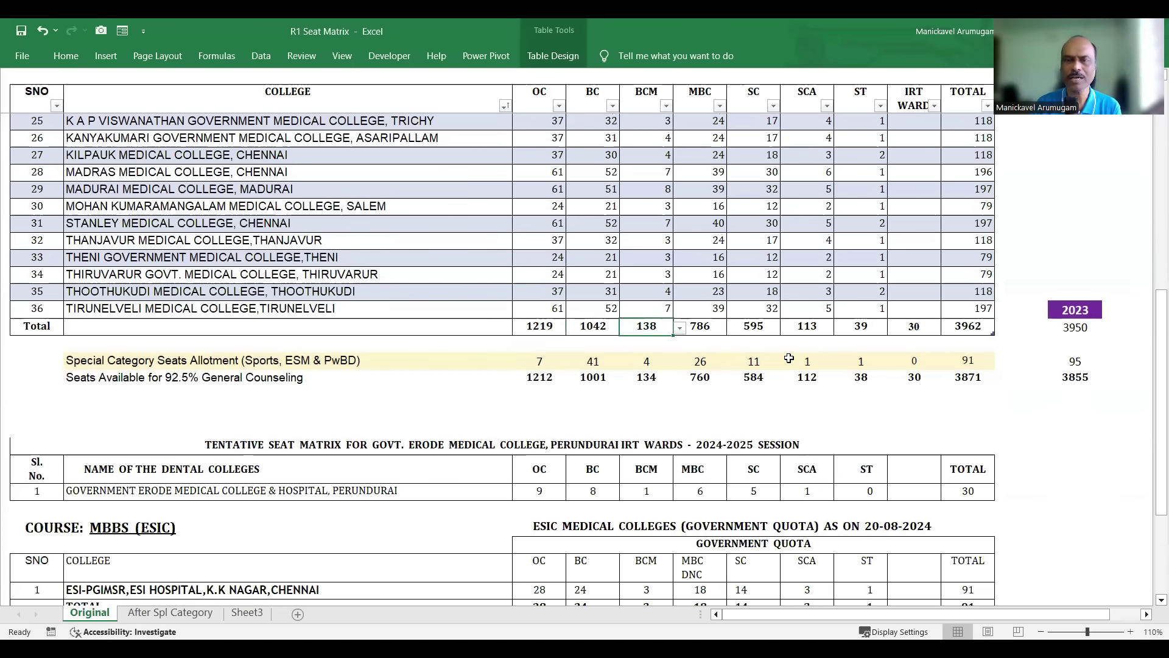
# Compare the OC column's overall total with its special category allotment and its seats available for 92.5% general counseling
pyautogui.press('Down')
pyautogui.press('Down')
pyautogui.press('Left')
pyautogui.press('Left')
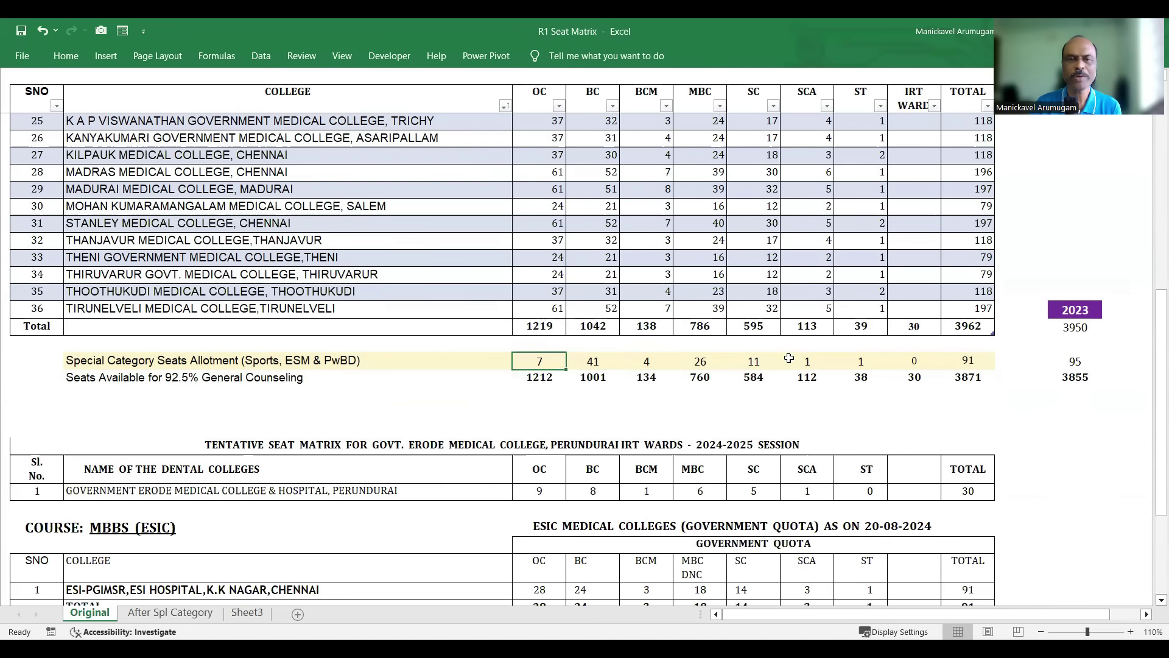
pyautogui.press('Up')
pyautogui.press('Up')
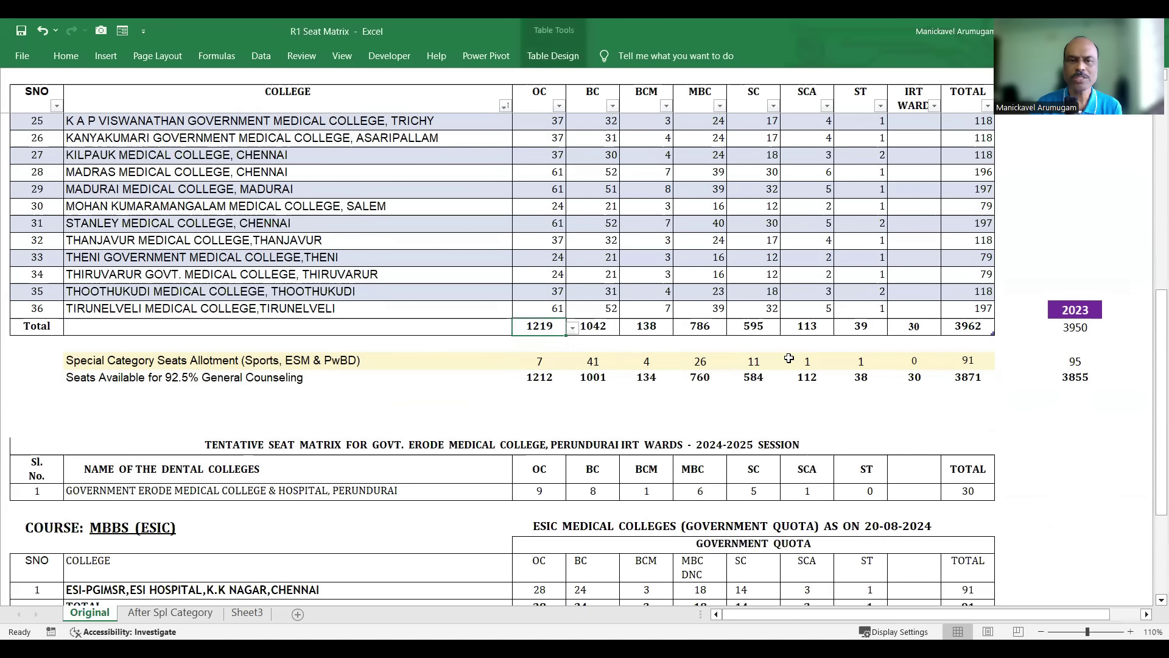
pyautogui.press('Down')
pyautogui.press('Down')
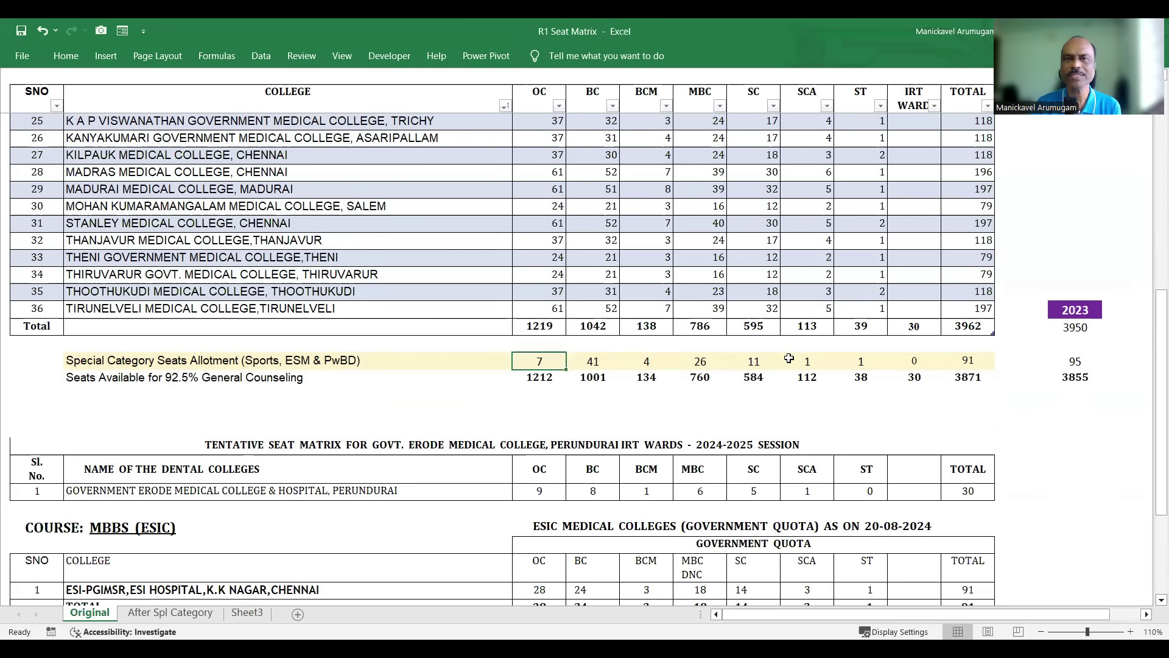
pyautogui.press('Down')
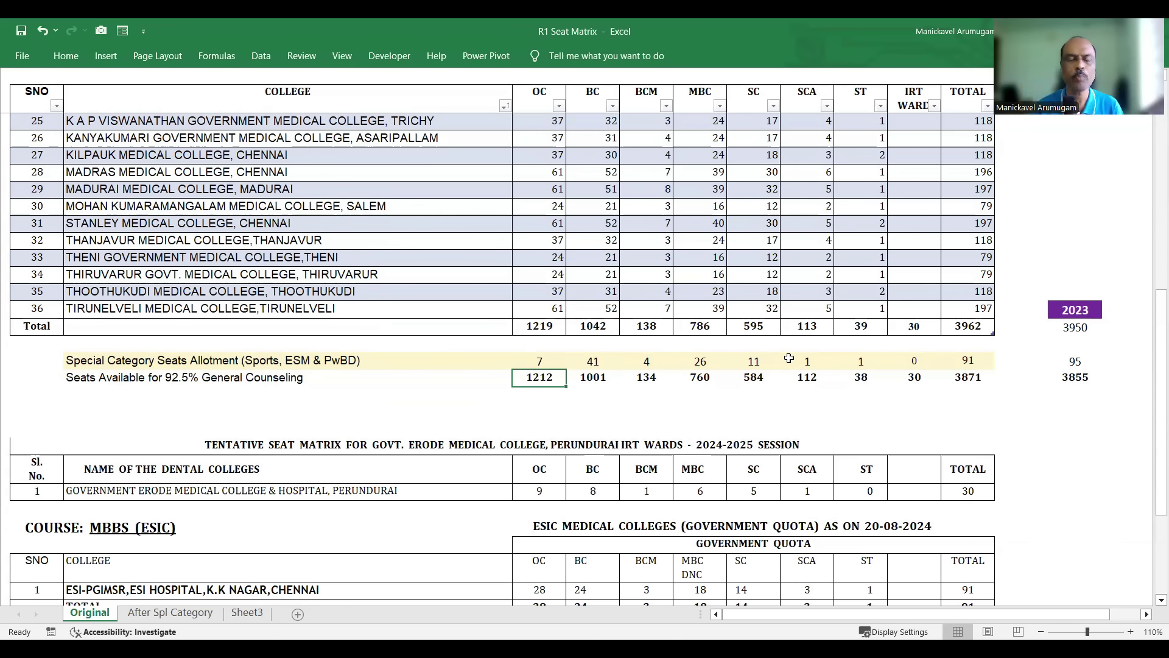
# Check the BC special category allotment, and compare the OC and BC seats available for general counseling, ending on BCM
pyautogui.press('Right')
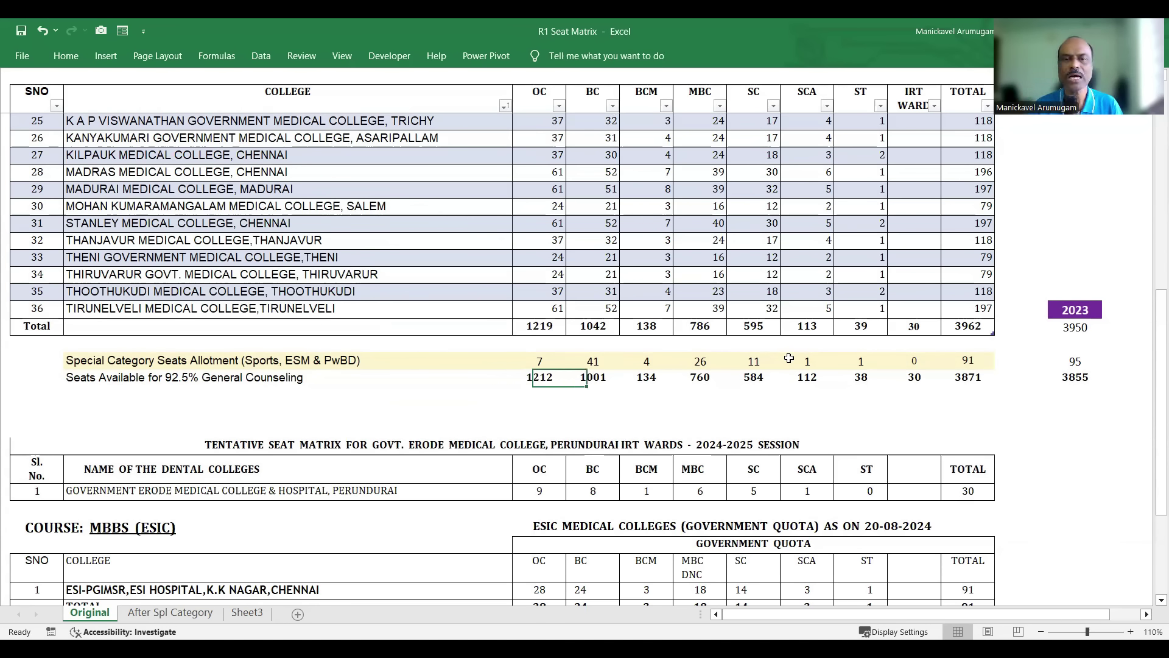
pyautogui.press('Up')
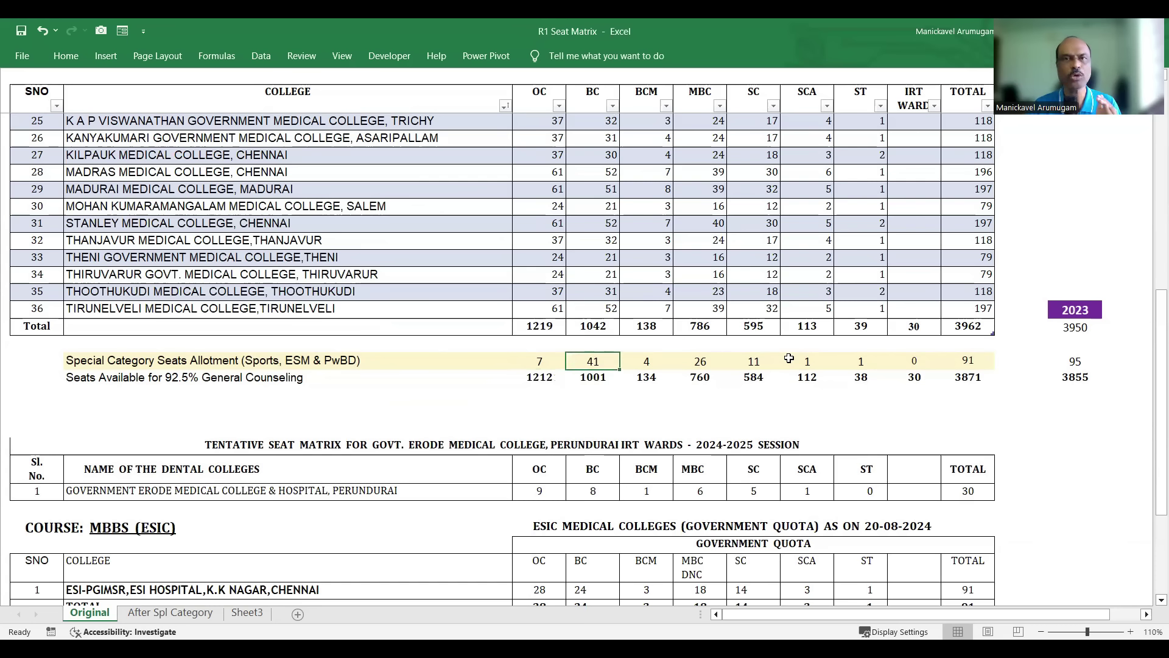
pyautogui.press('Down')
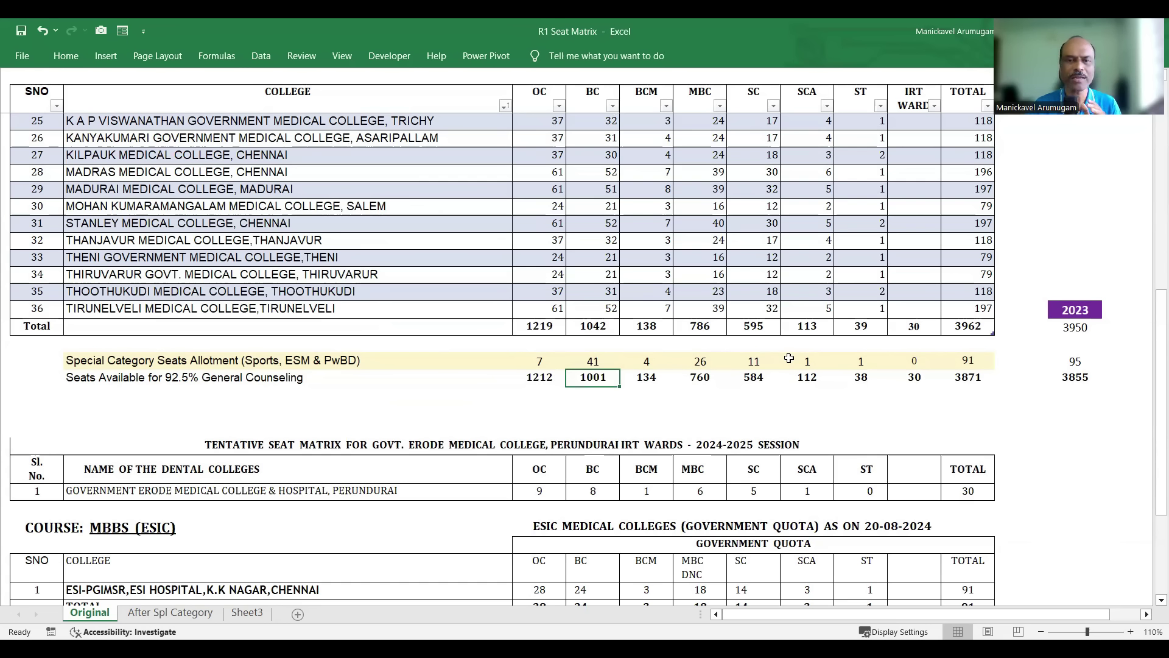
pyautogui.press('Left')
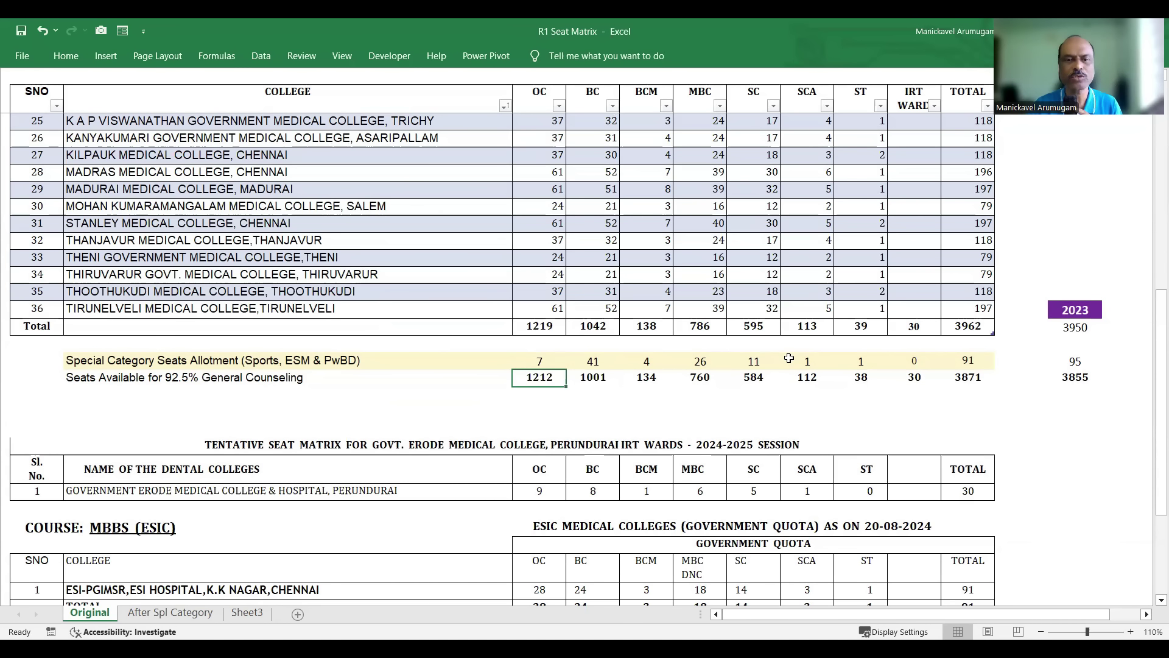
pyautogui.press('Right')
pyautogui.press('Left')
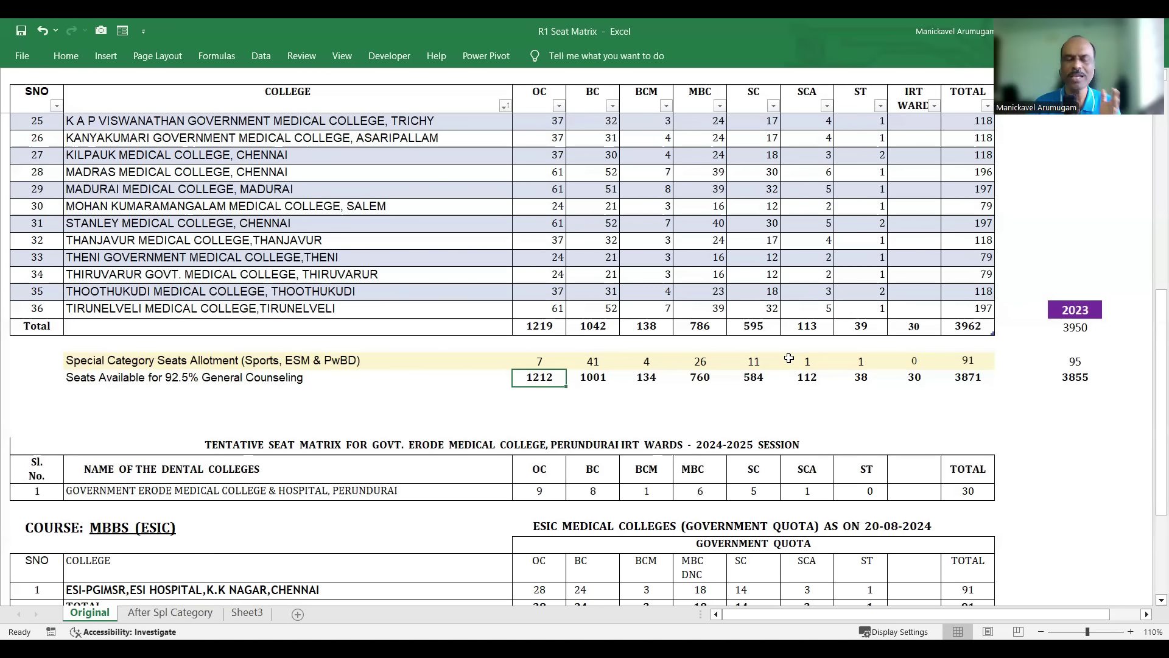
pyautogui.press('Right')
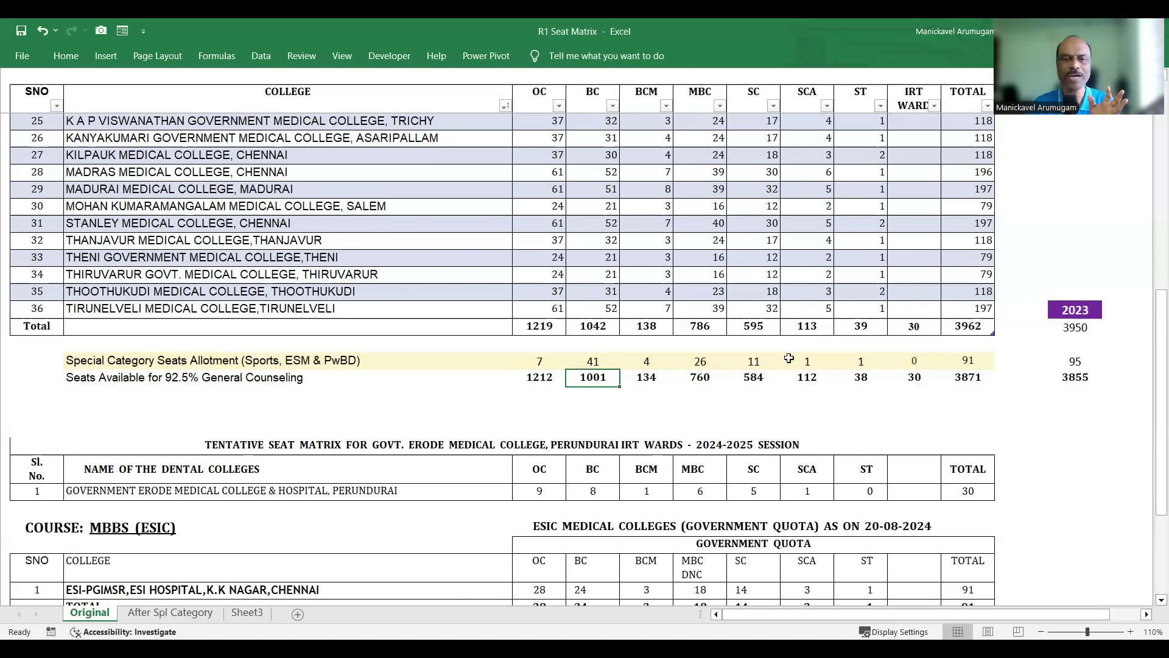
pyautogui.press('Left')
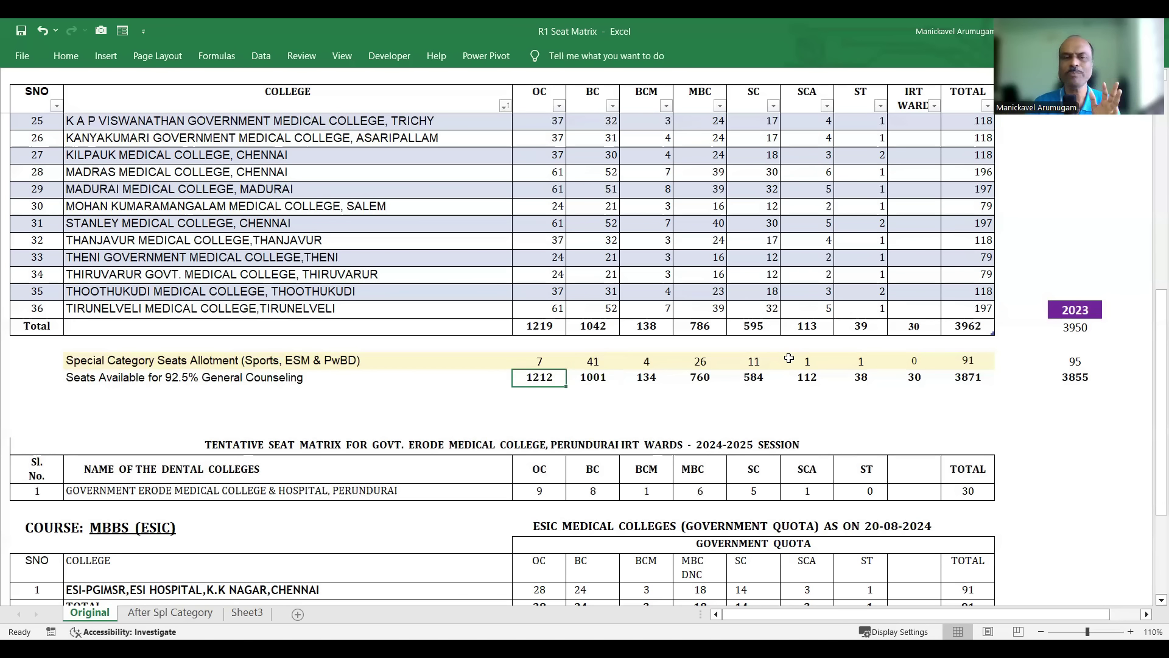
pyautogui.press('Right')
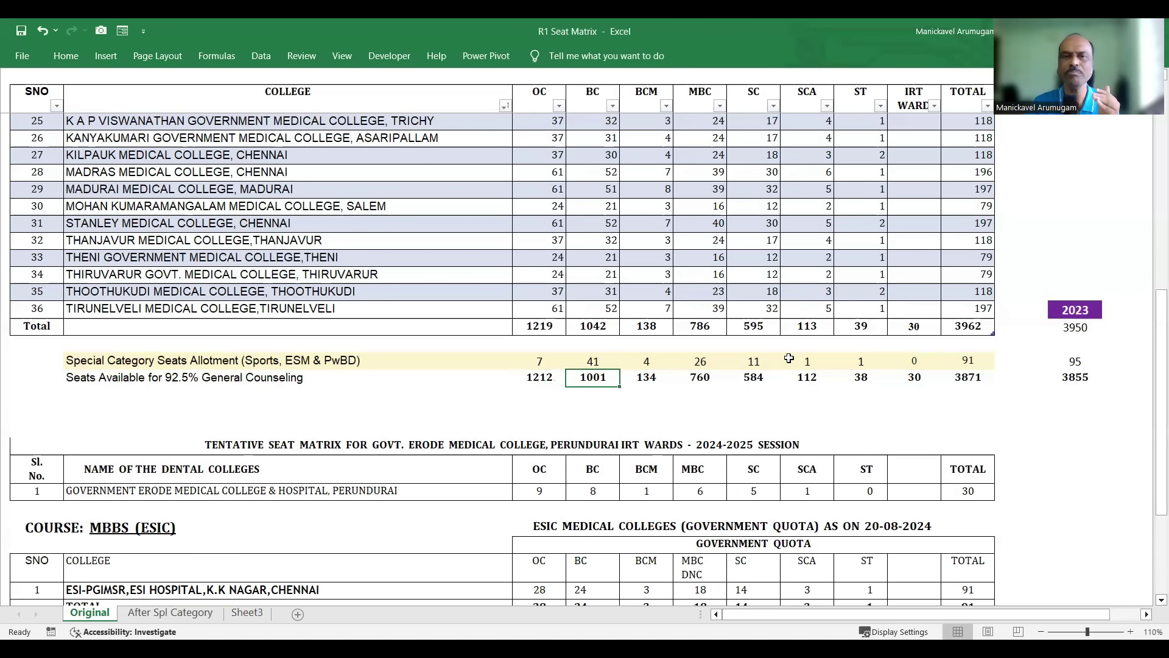
pyautogui.press('Left')
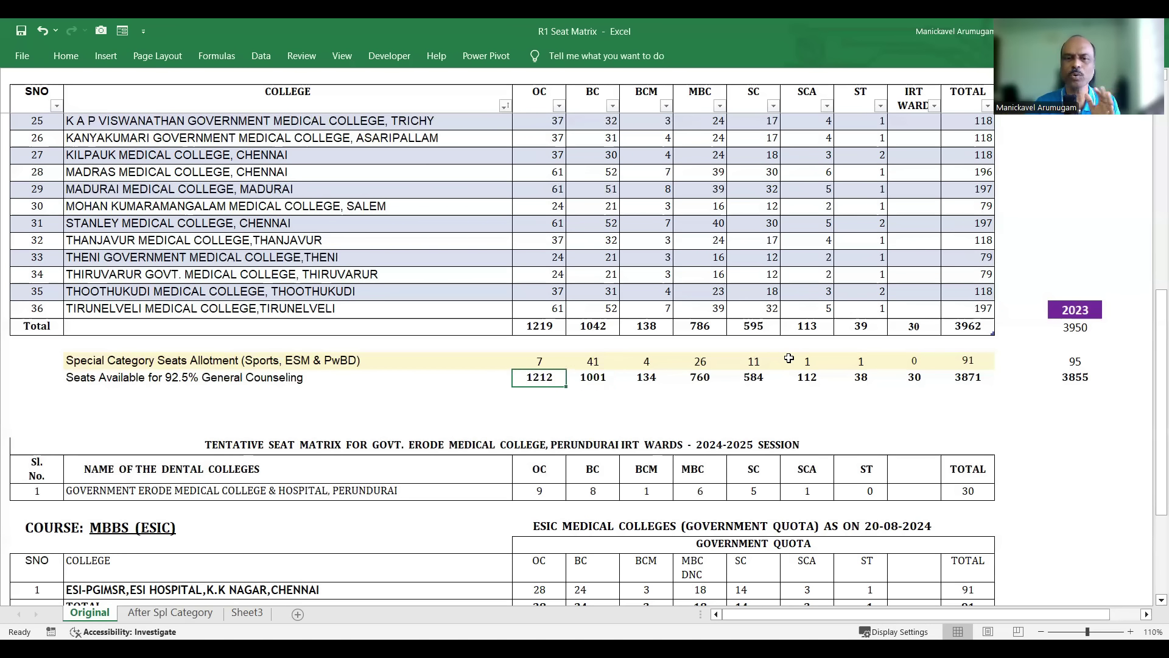
pyautogui.press('Right')
pyautogui.press('Right')
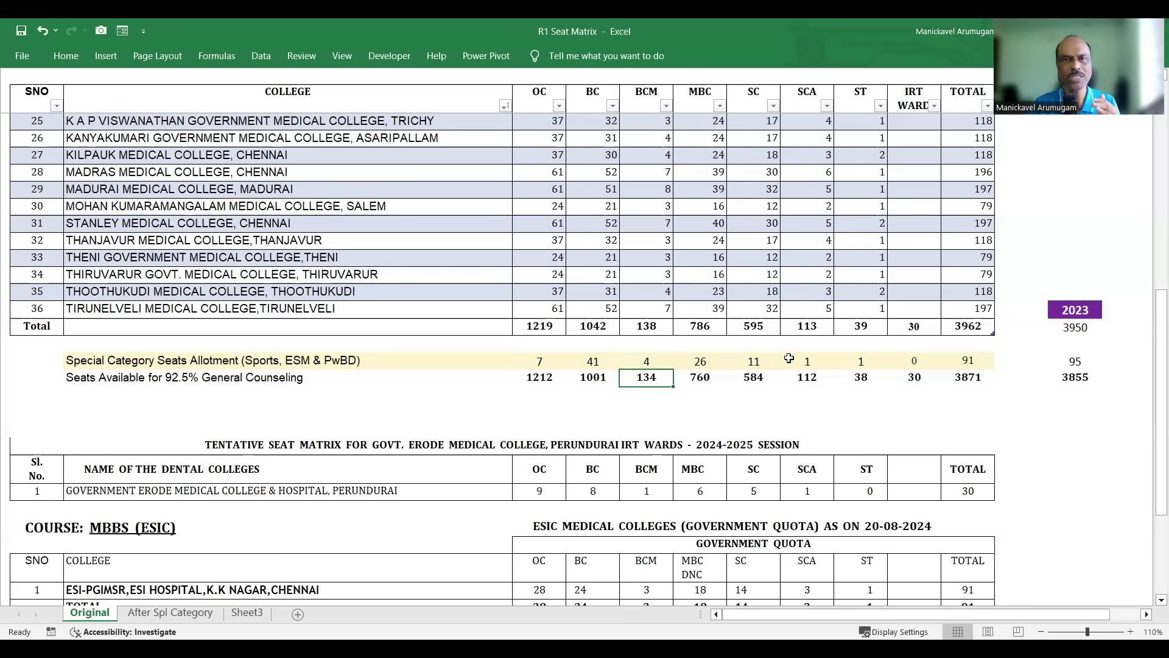
# Compare the special category allotment with the seats available for general counseling in the MBC and SC columns
pyautogui.press('Right')
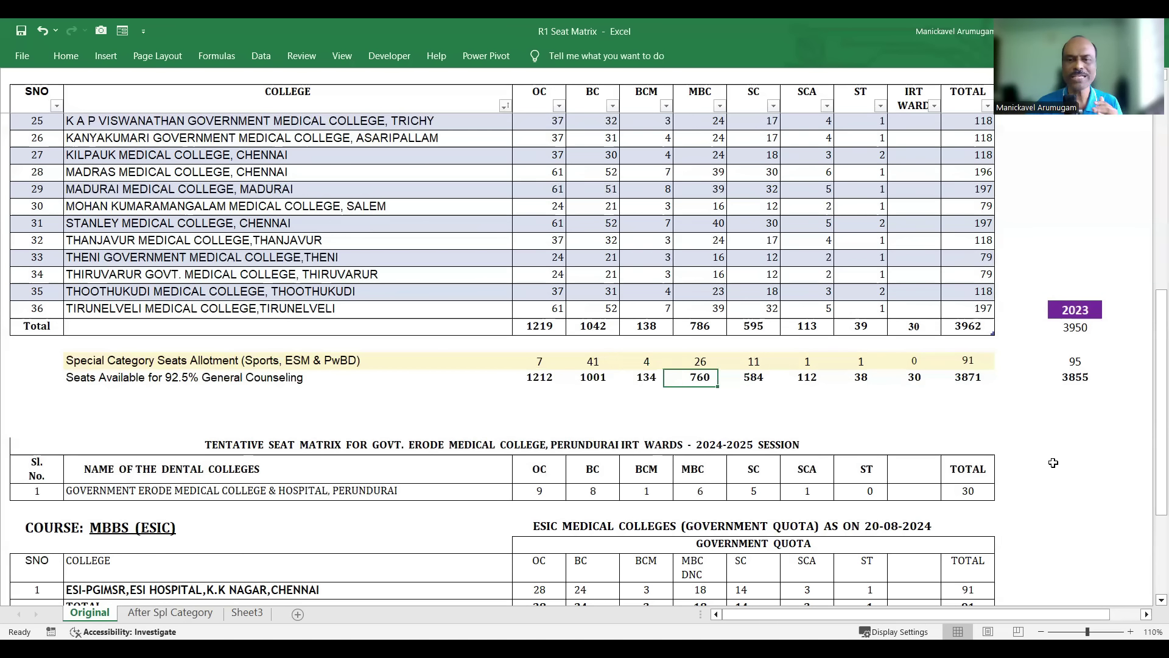
pyautogui.press('Up')
pyautogui.press('Down')
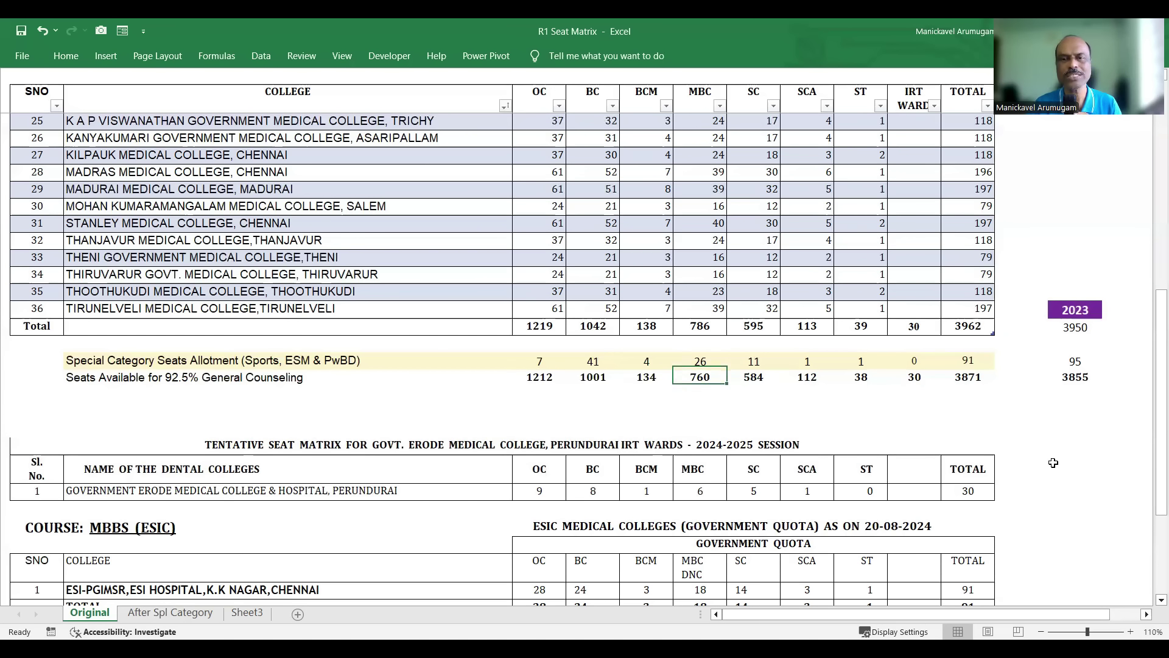
pyautogui.press('Right')
pyautogui.press('Up')
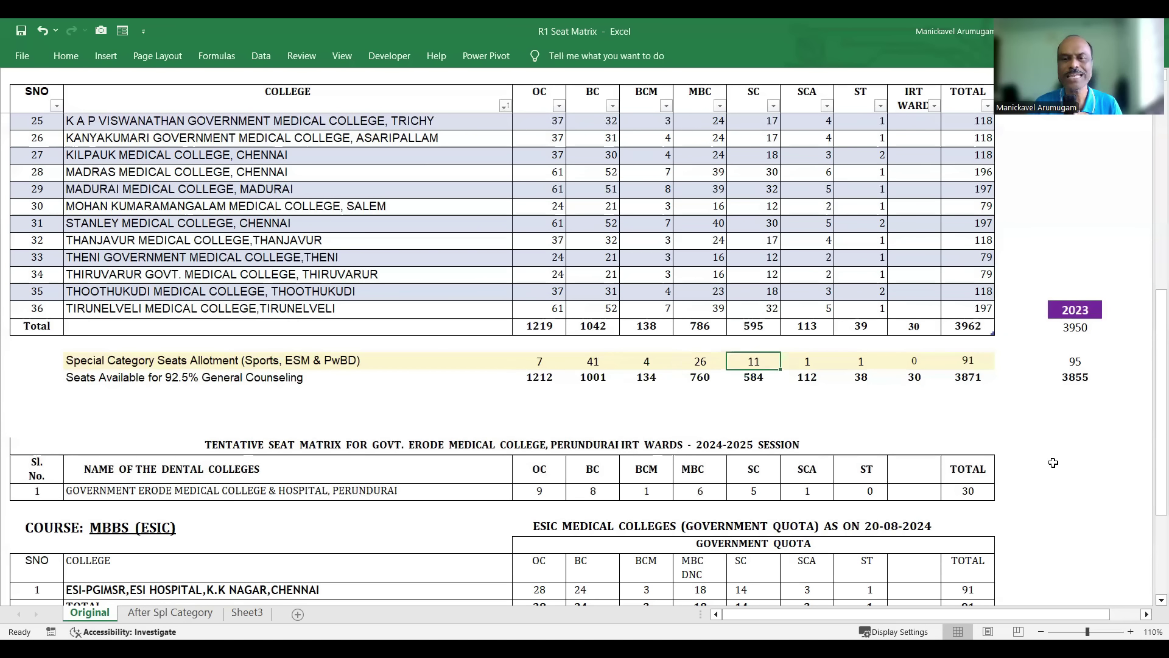
pyautogui.press('Down')
pyautogui.press('Right')
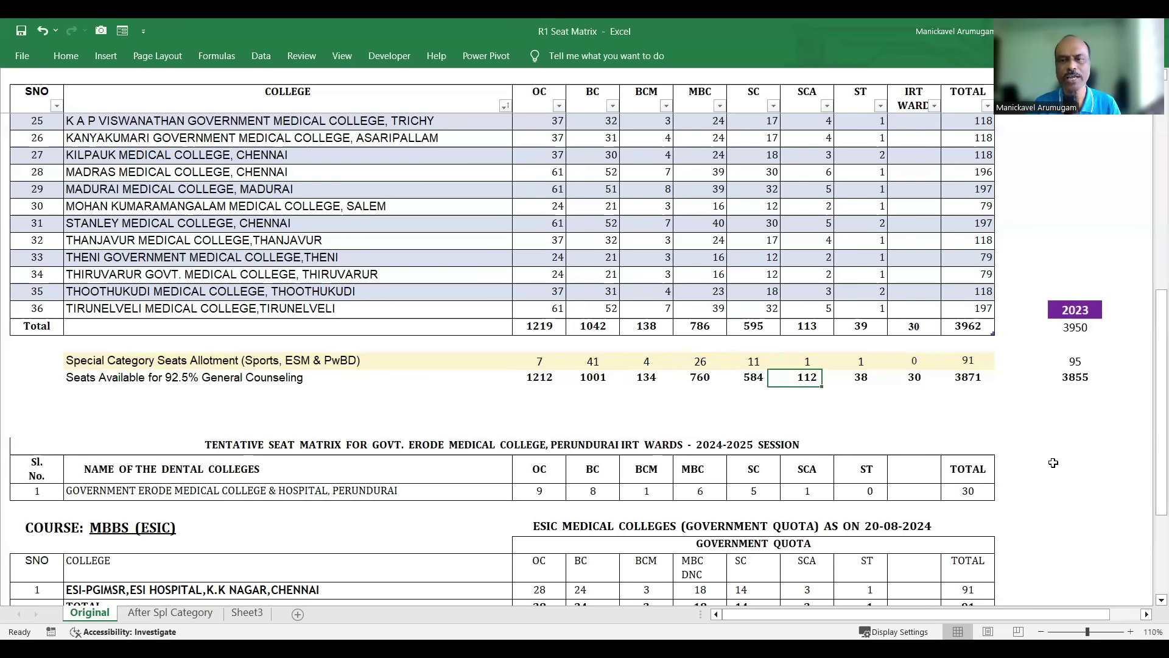
# Compare allotted and available seats for SCA and ST, and check the TOTAL of the special category allotment
pyautogui.press('Up')
pyautogui.press('Down')
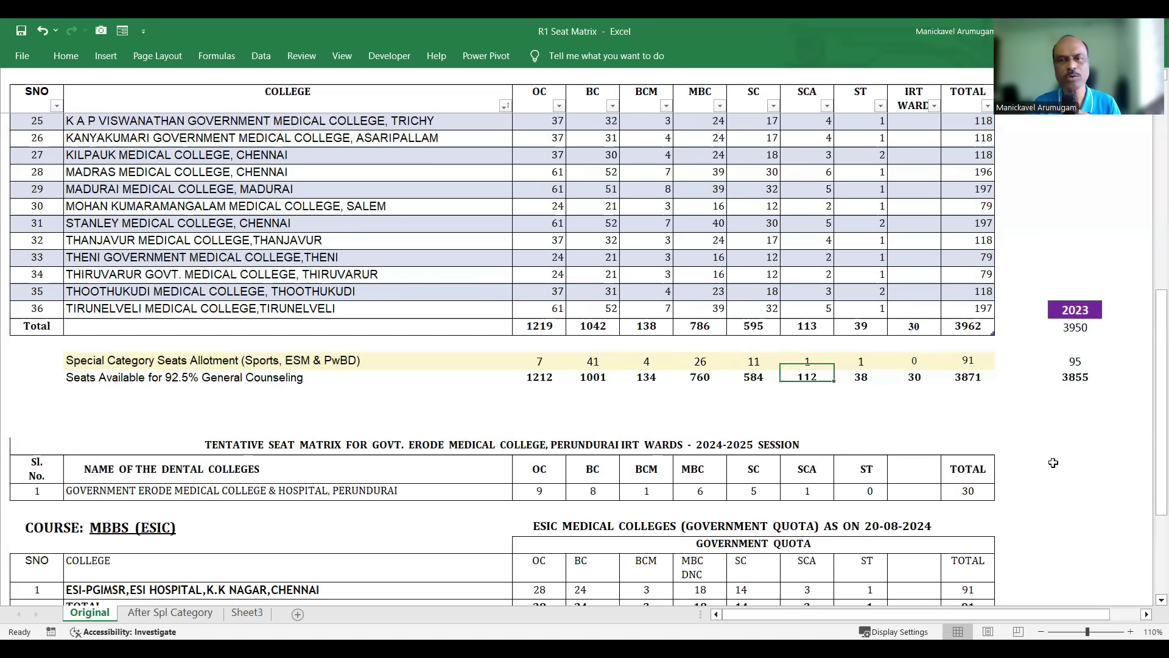
pyautogui.press('Up')
pyautogui.press('Right')
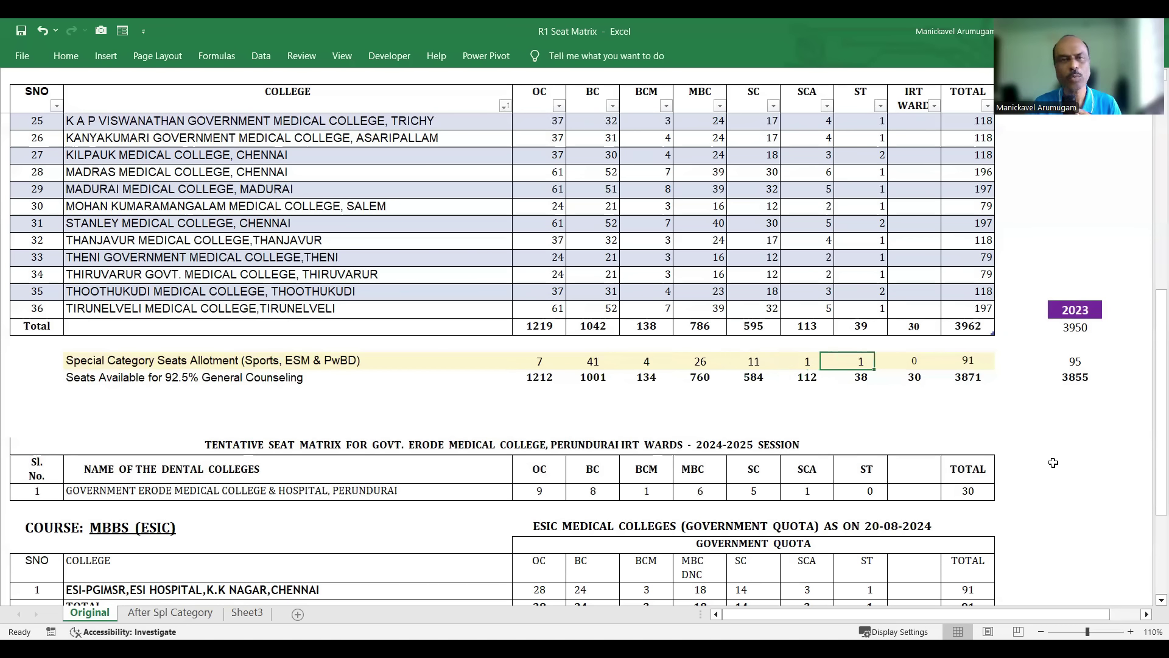
pyautogui.press('Down')
pyautogui.press('Up')
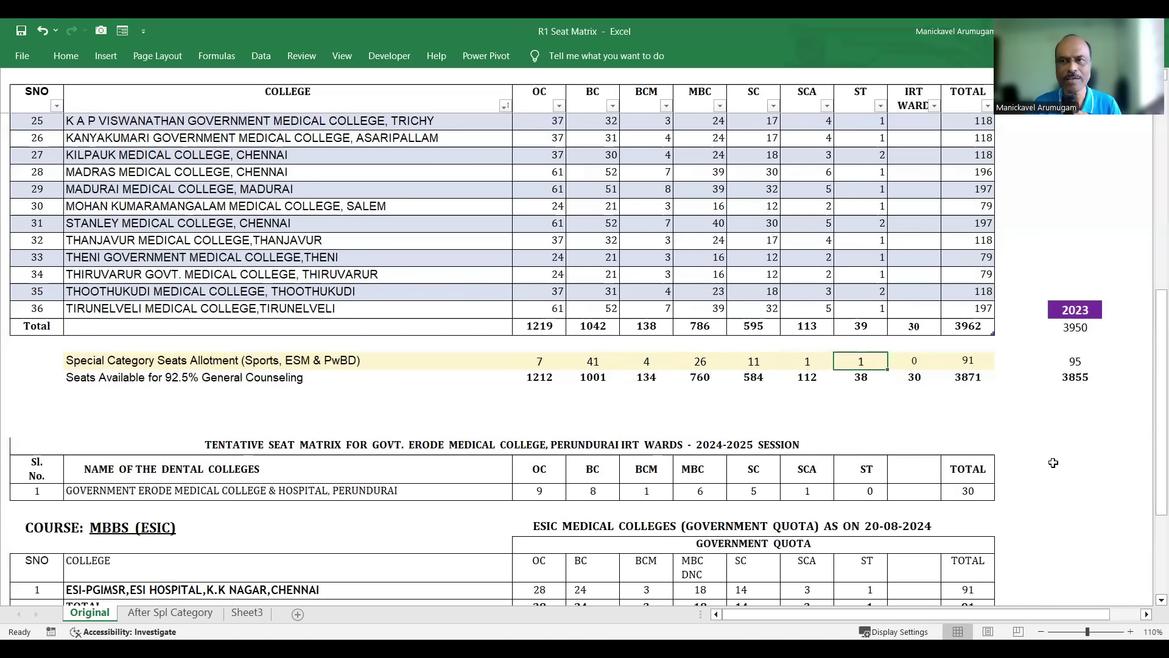
pyautogui.press('Right')
pyautogui.press('Right')
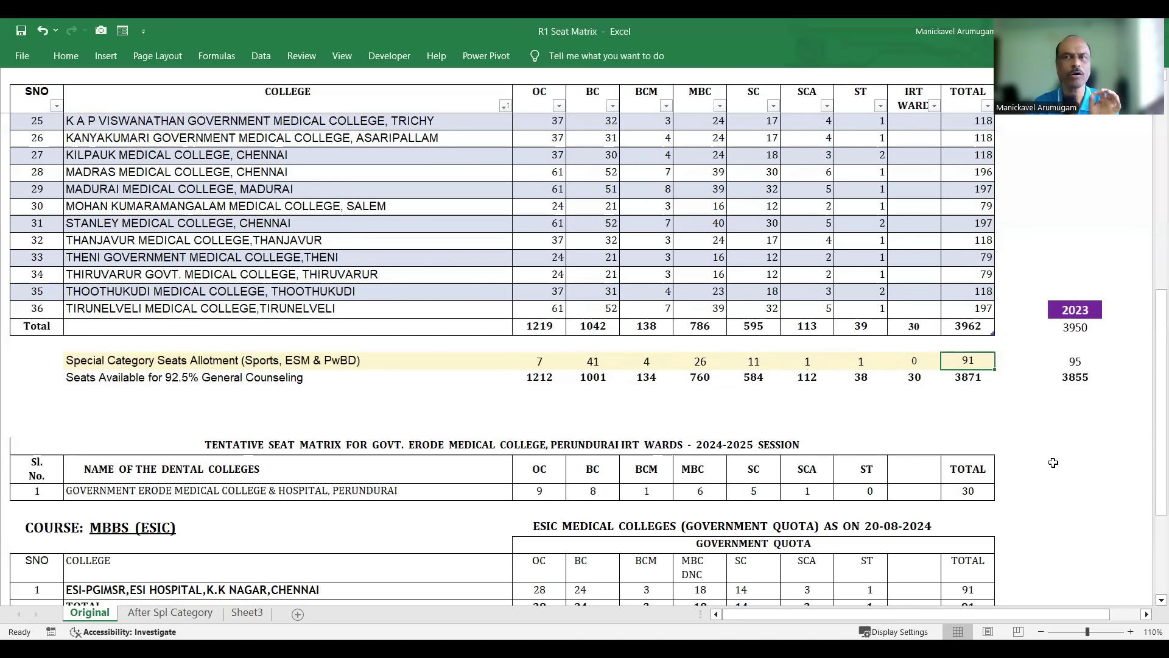
# Compare the overall seat total with the total seats available for 92.5% general counseling in the TOTAL column
pyautogui.press('Up')
pyautogui.press('Up')
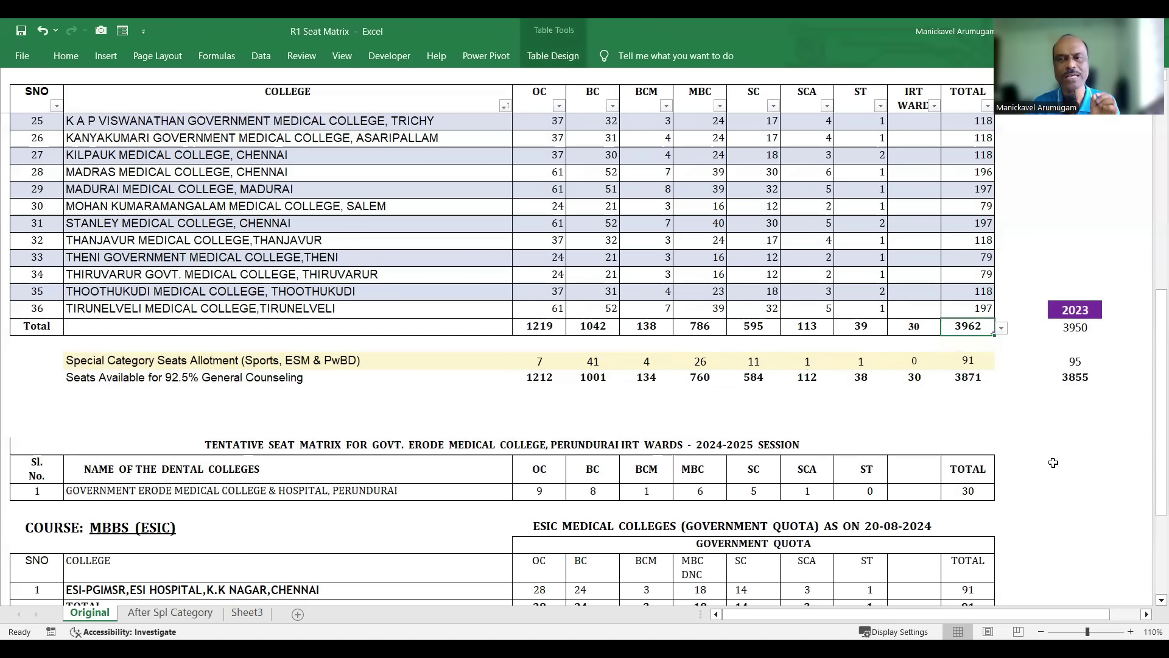
pyautogui.press('Down')
pyautogui.press('Down')
pyautogui.press('Down')
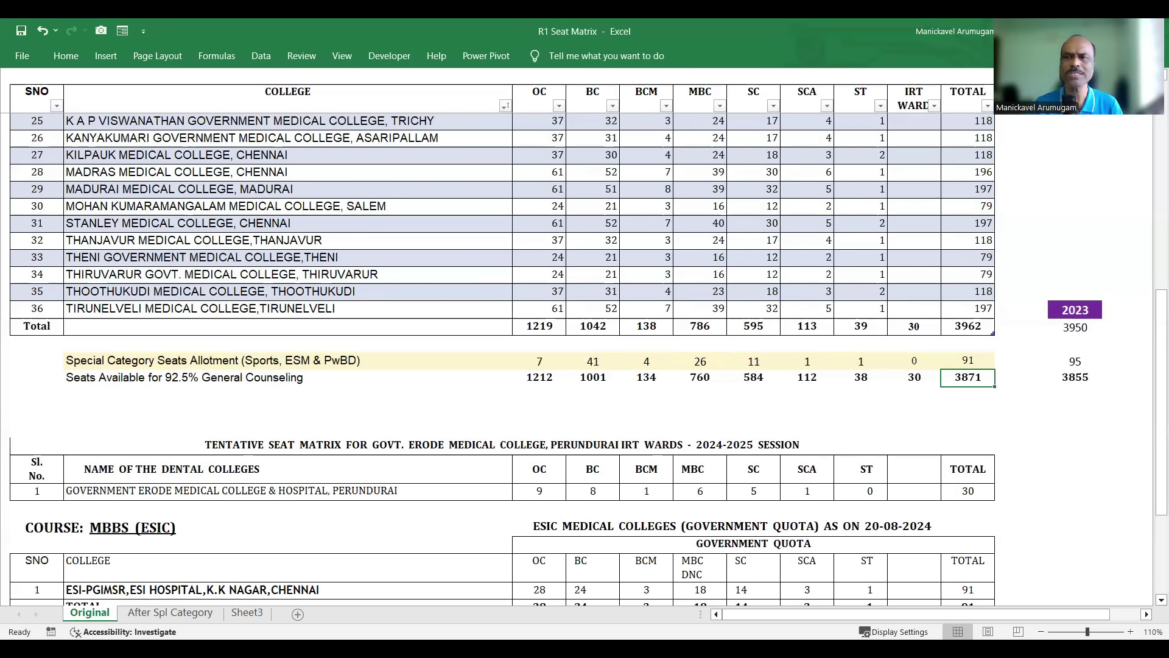
# Compare the 2023 overall seat total with the current session's overall total in the Total row
pyautogui.click(1069, 327)
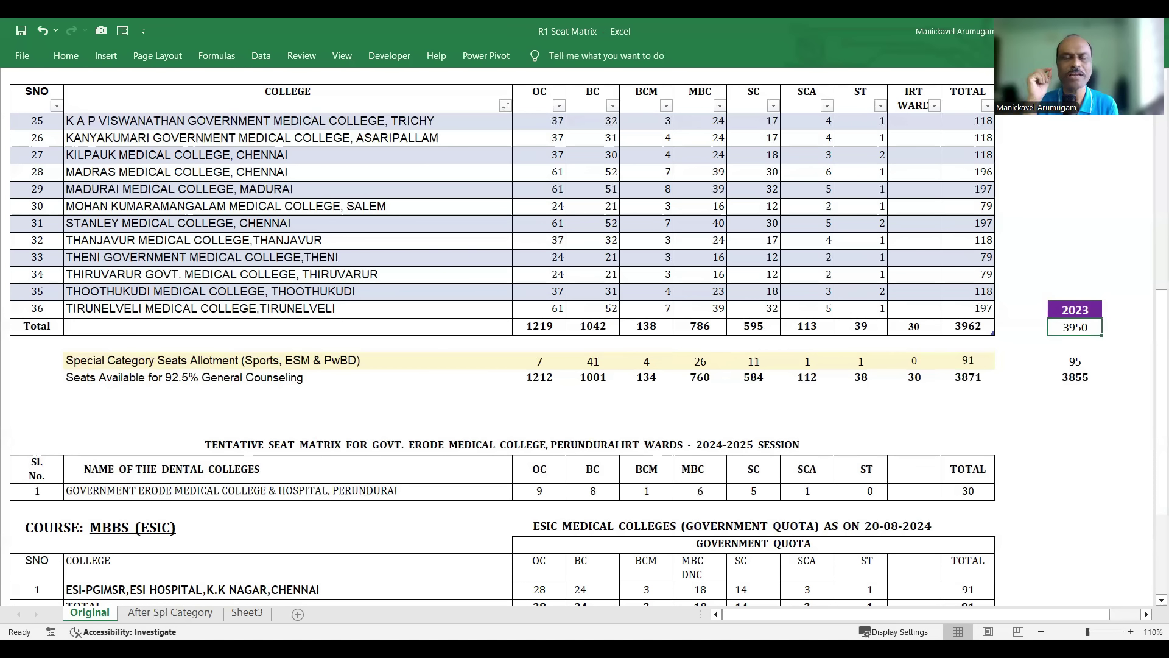
pyautogui.press('Left')
pyautogui.press('Left')
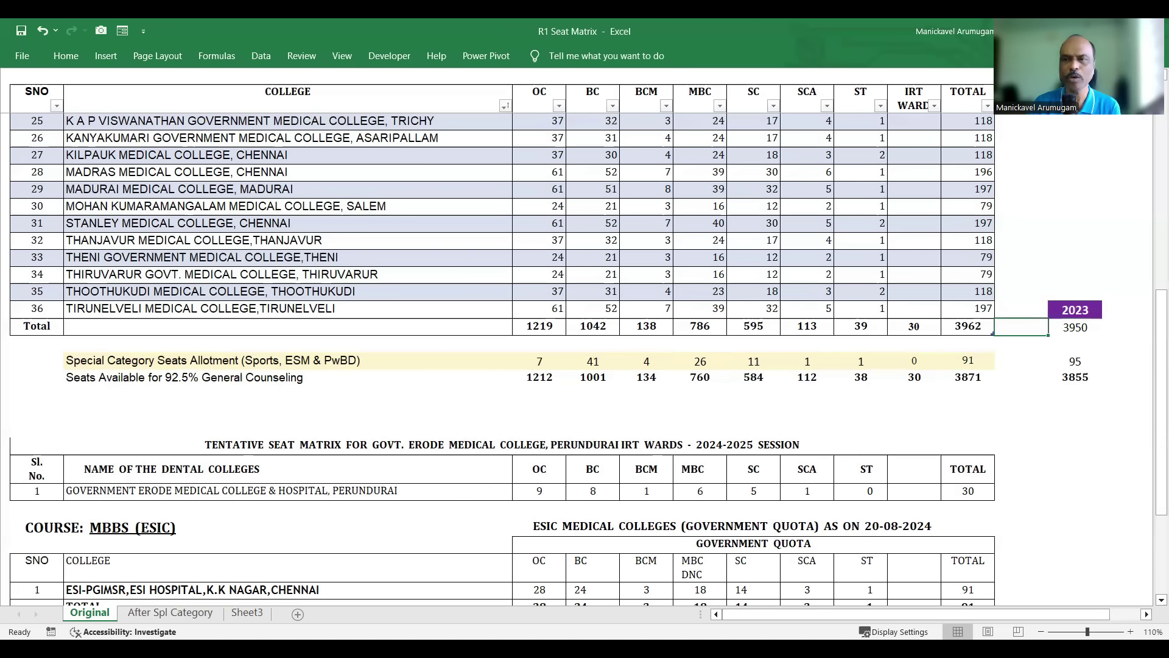
pyautogui.press('Right')
pyautogui.press('Right')
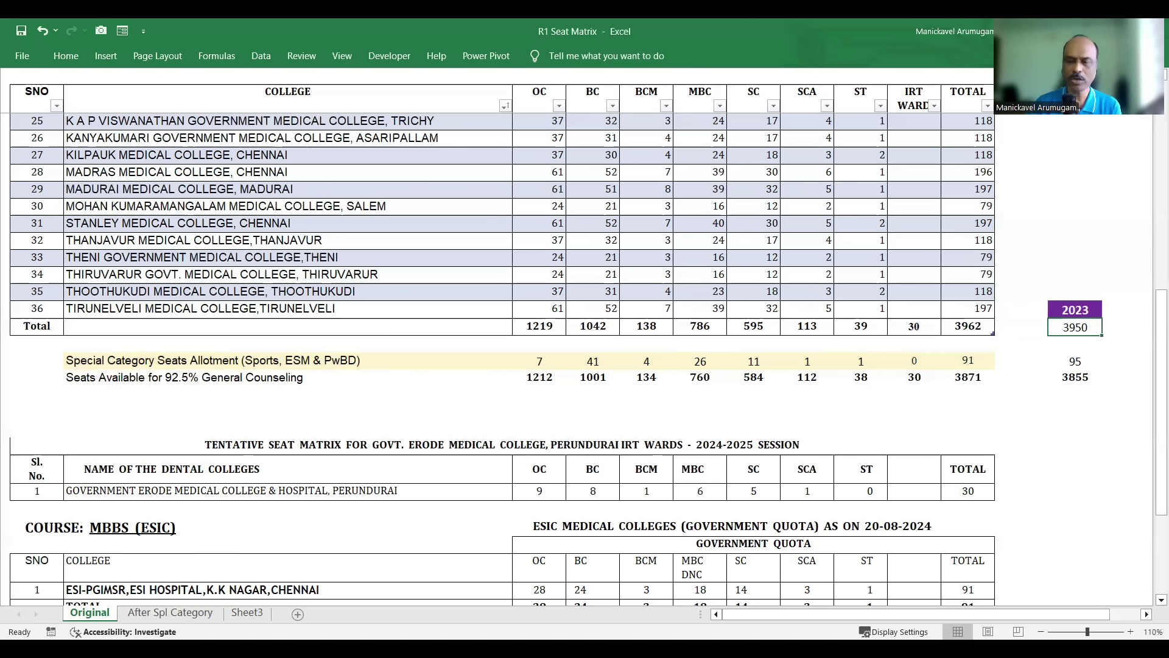
# Compare the 2023 special category allotment with the current total allotment for Sports, ESM and PwBD
pyautogui.press('Down')
pyautogui.press('Down')
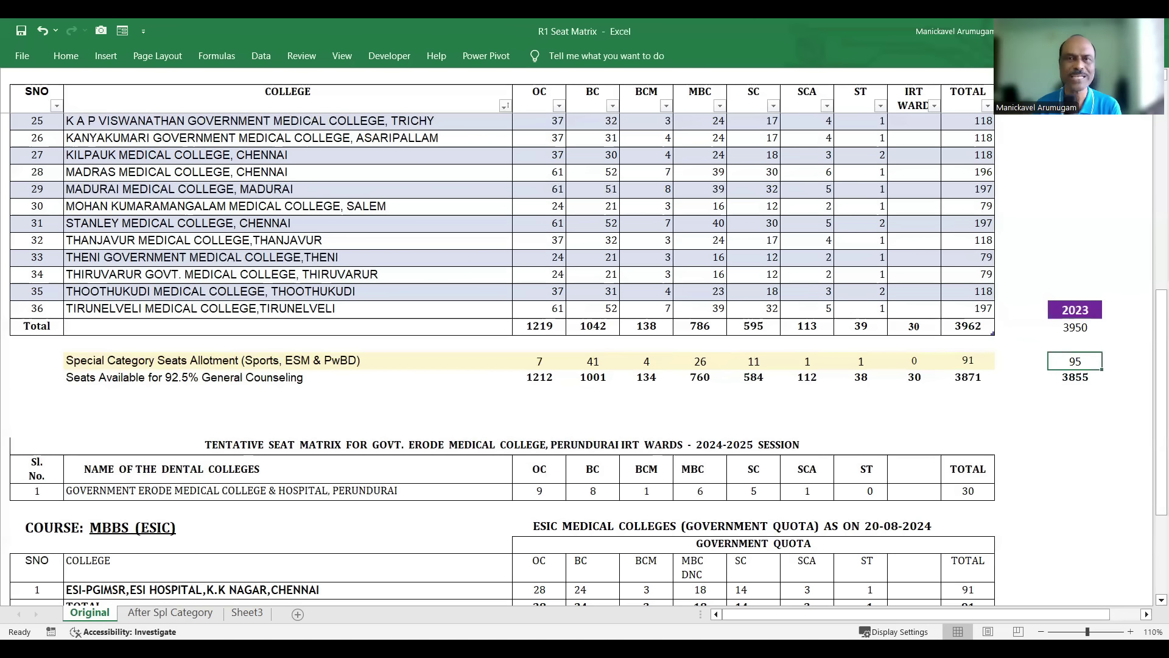
pyautogui.press('Left')
pyautogui.press('Left')
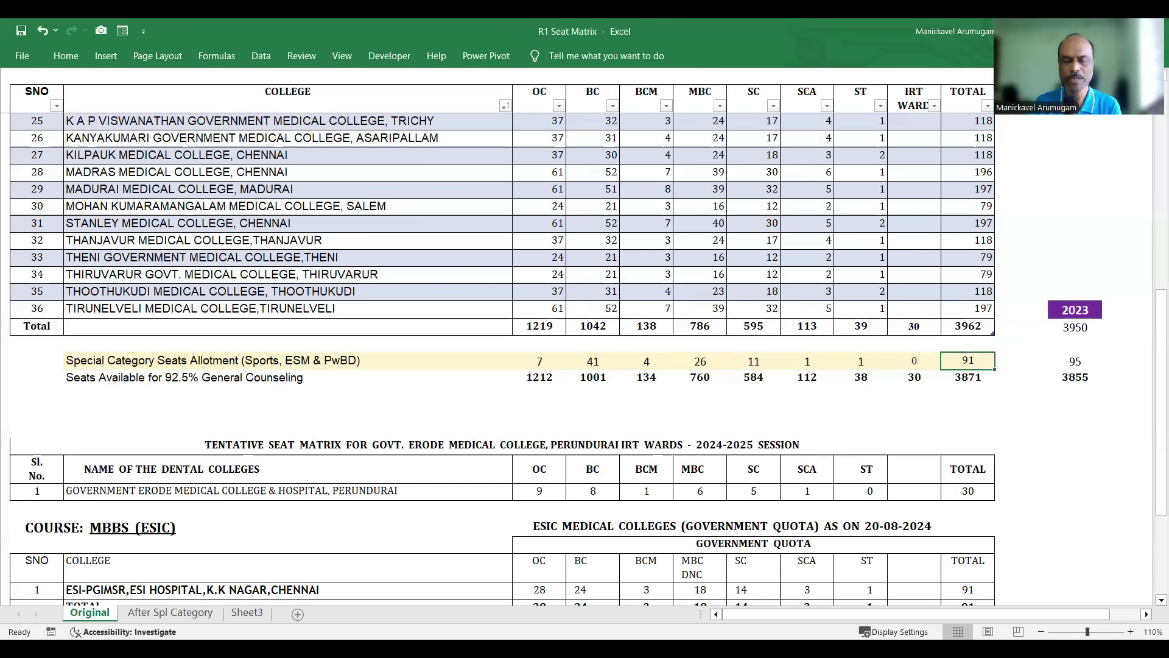
pyautogui.press('Right')
pyautogui.press('Right')
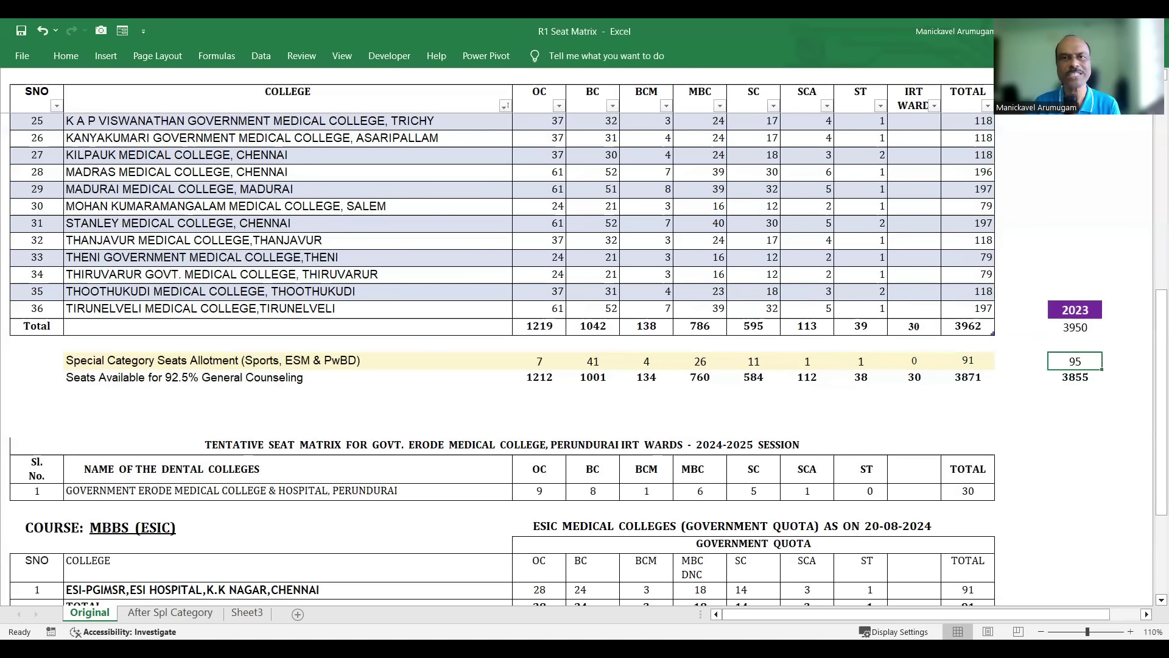
# Compare the 2023 seats available for 92.5% general counseling with the current session's total
pyautogui.click(1074, 376)
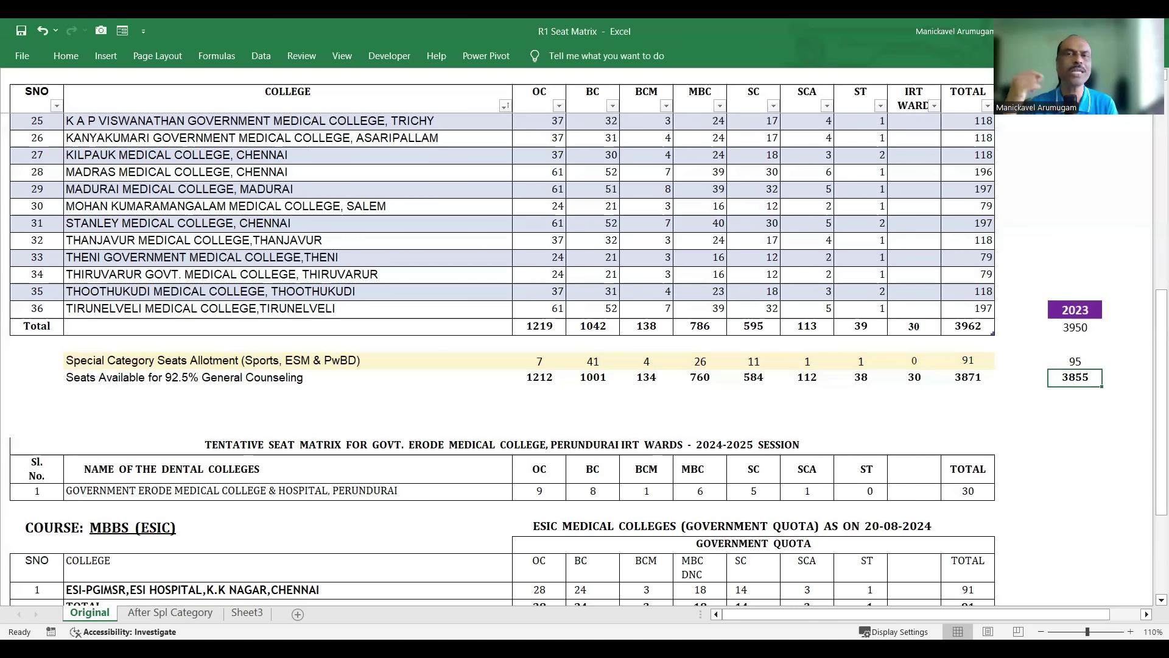
pyautogui.press('Left')
pyautogui.press('Left')
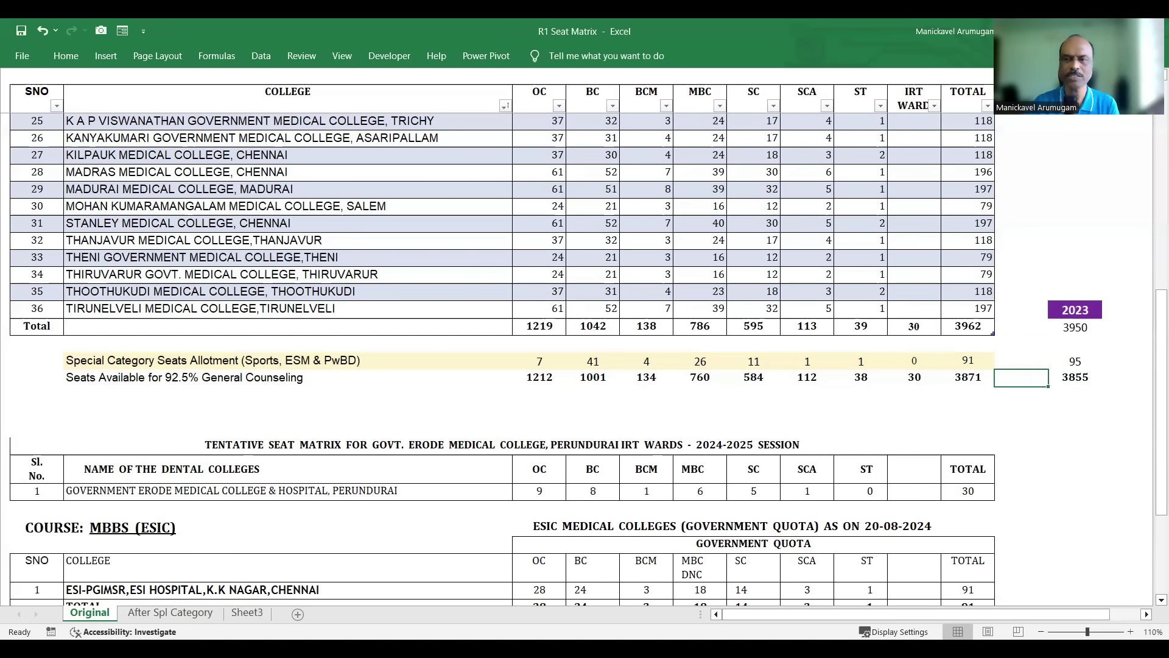